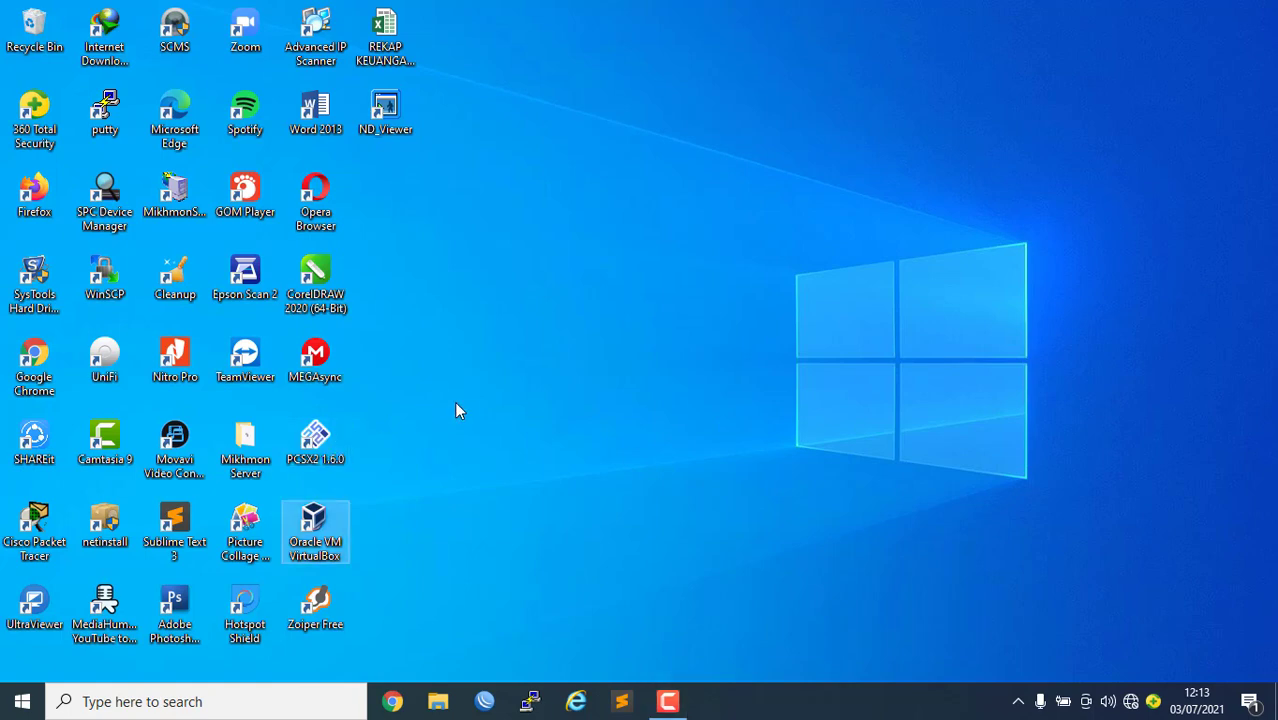
Launch Oracle VM VirtualBox from its desktop shortcut
{"action": "double_click", "coordinate": [333, 530]}
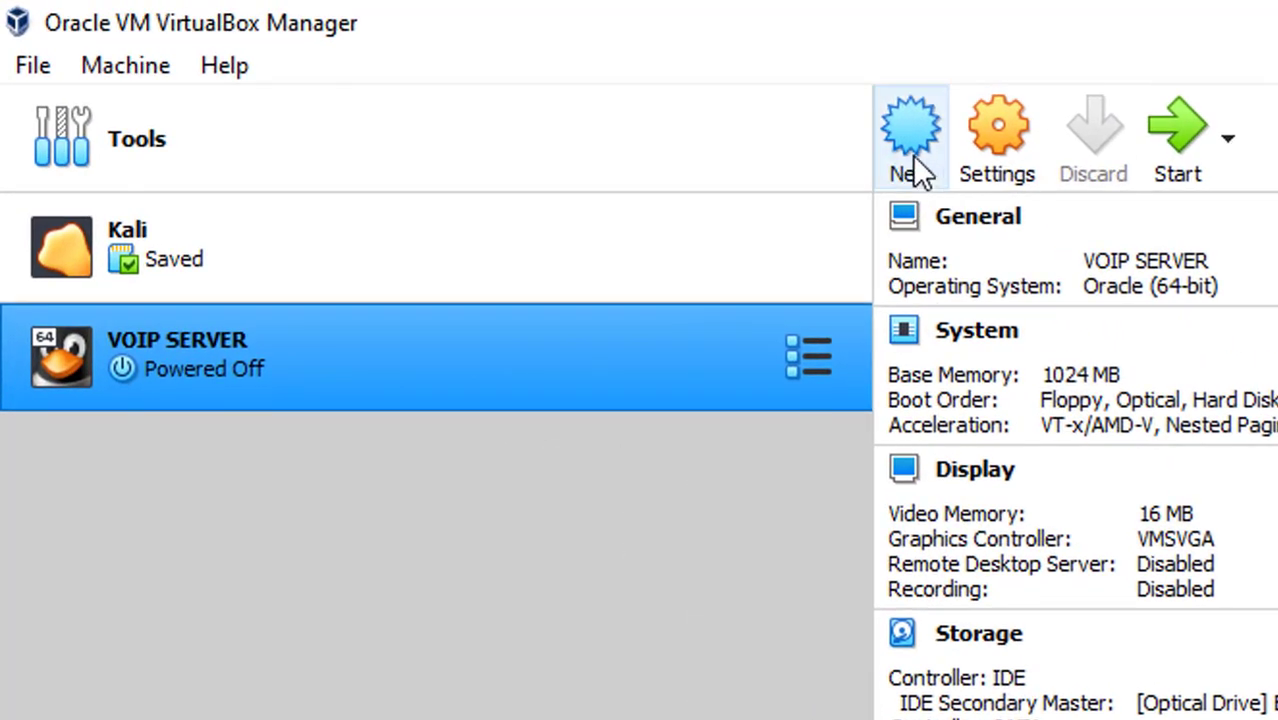
Create a new machine named 'Debian 10' with version Debian (32-bit)
{"action": "left_click", "coordinate": [912, 160]}
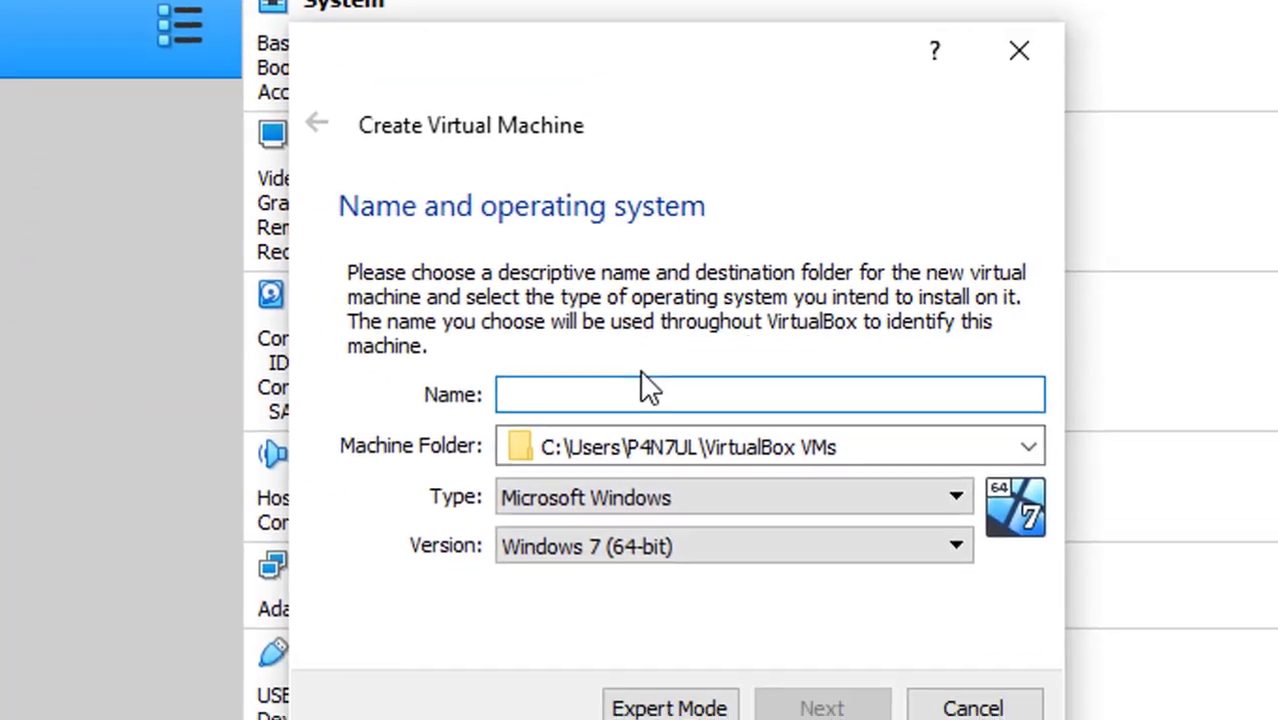
{"action": "type", "text": "Debi"}
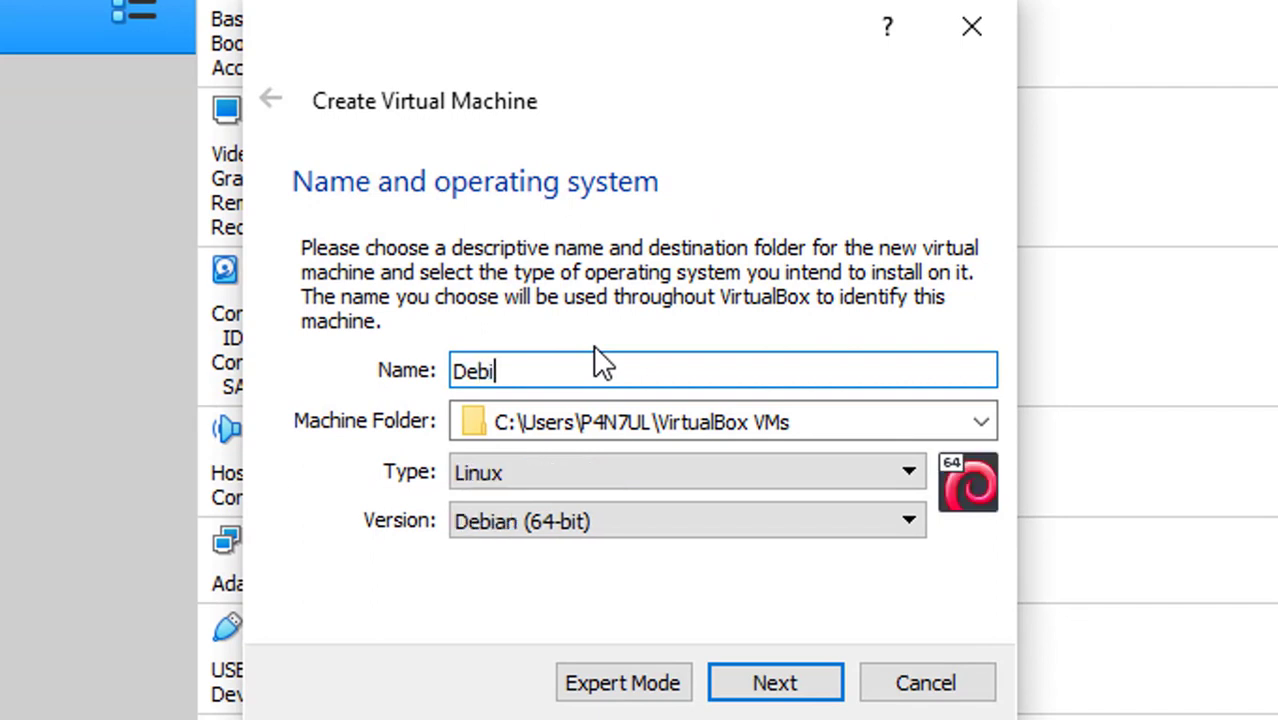
{"action": "type", "text": "an 10"}
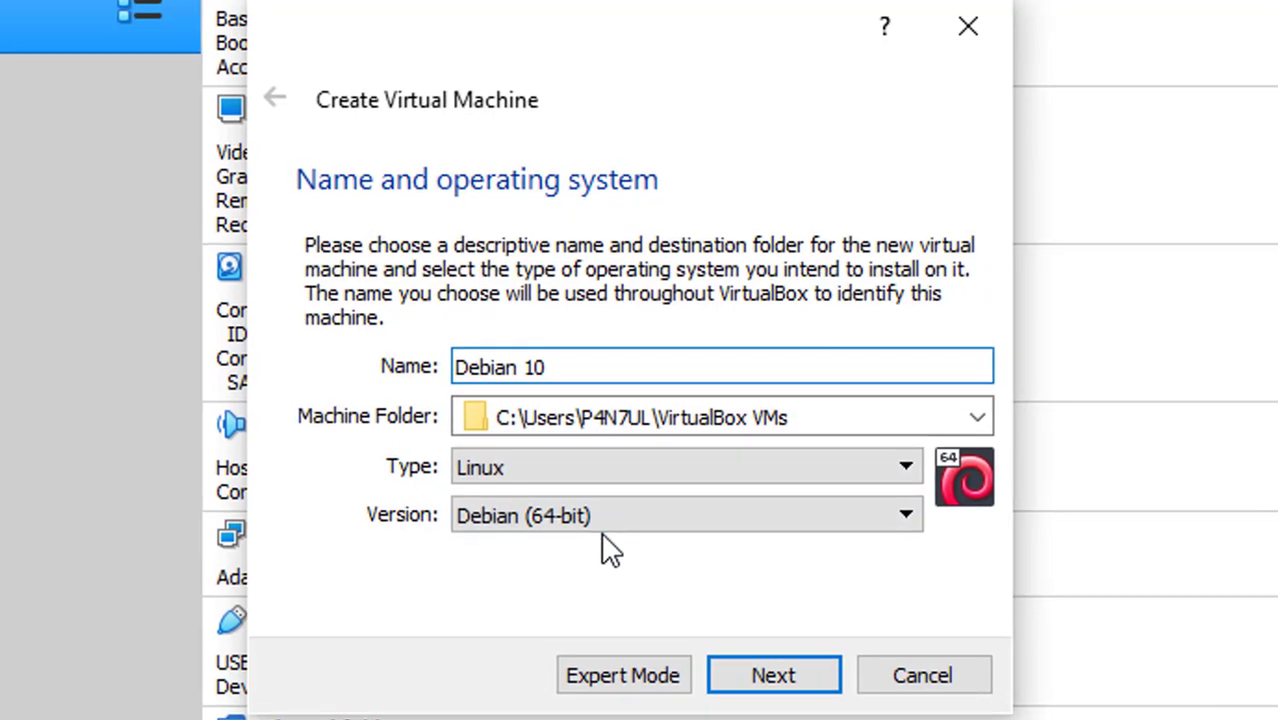
{"action": "left_click", "coordinate": [610, 484]}
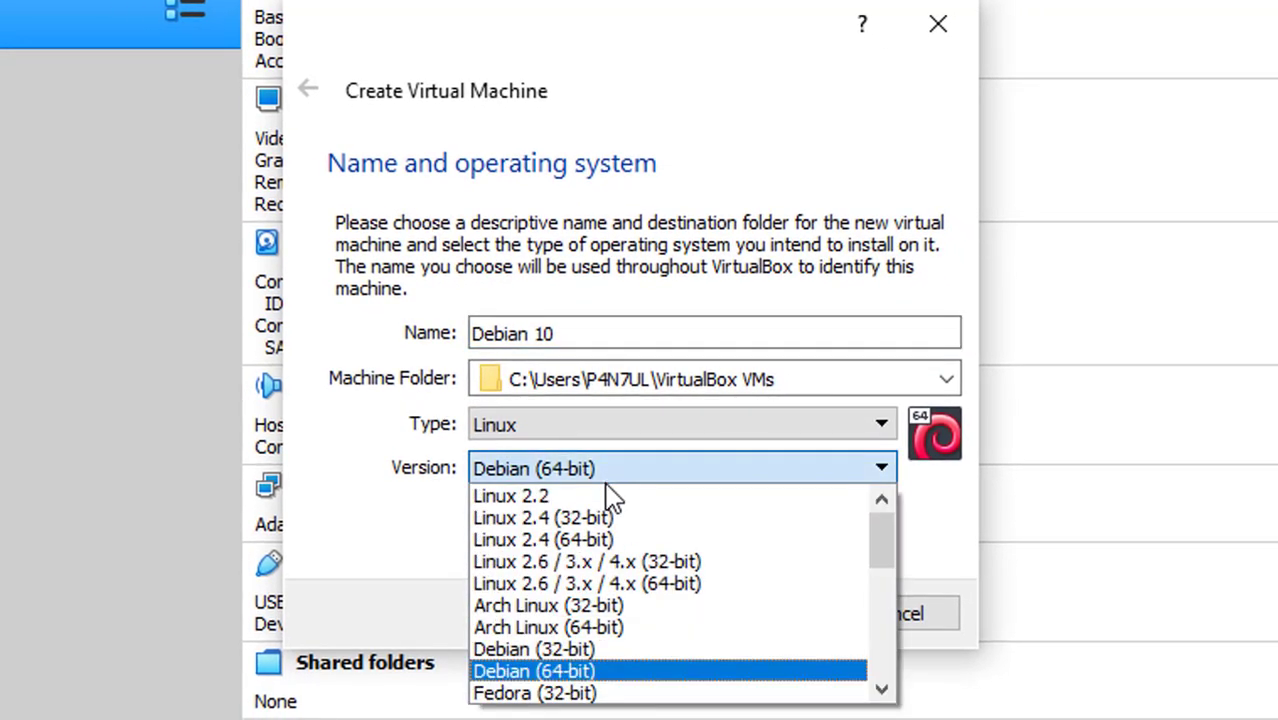
{"action": "left_click", "coordinate": [600, 652]}
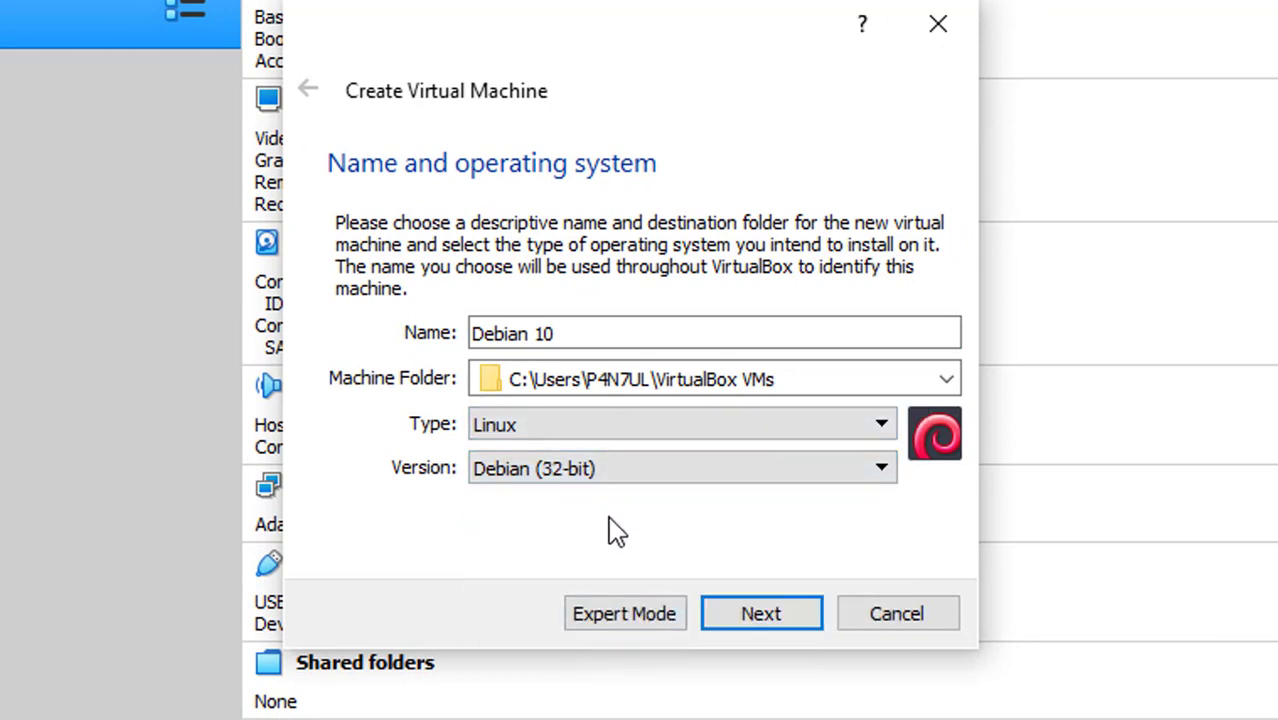
Give the machine 512 MB of memory and choose to create a new virtual hard disk
{"action": "left_click", "coordinate": [718, 620]}
{"action": "left_click_drag", "start_coordinate": [884, 341], "coordinate": [720, 333]}
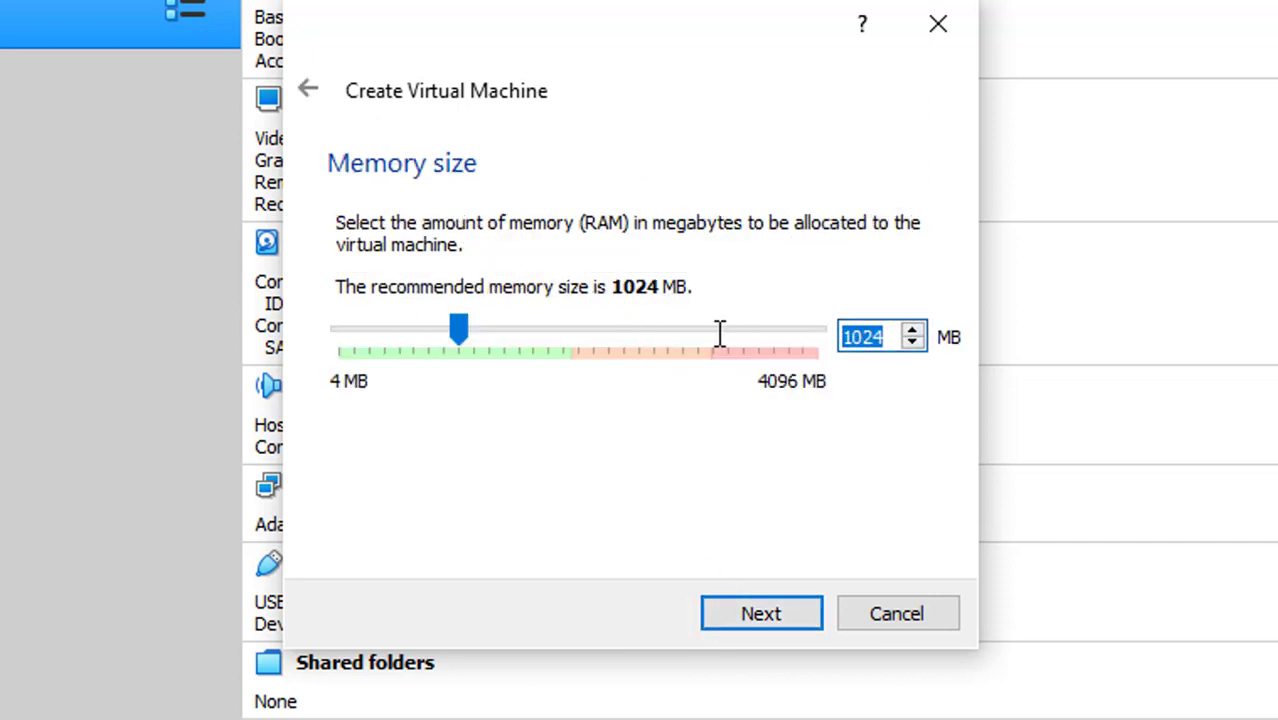
{"action": "type", "text": "512"}
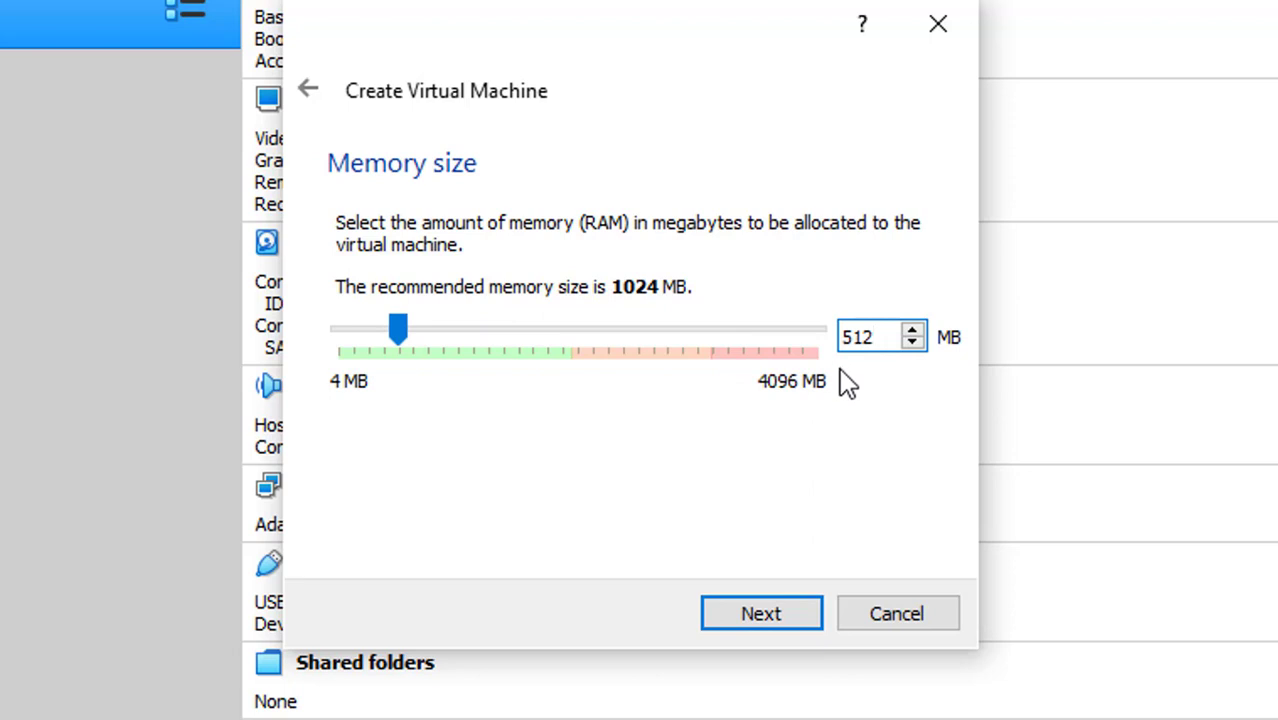
{"action": "left_click", "coordinate": [762, 612]}
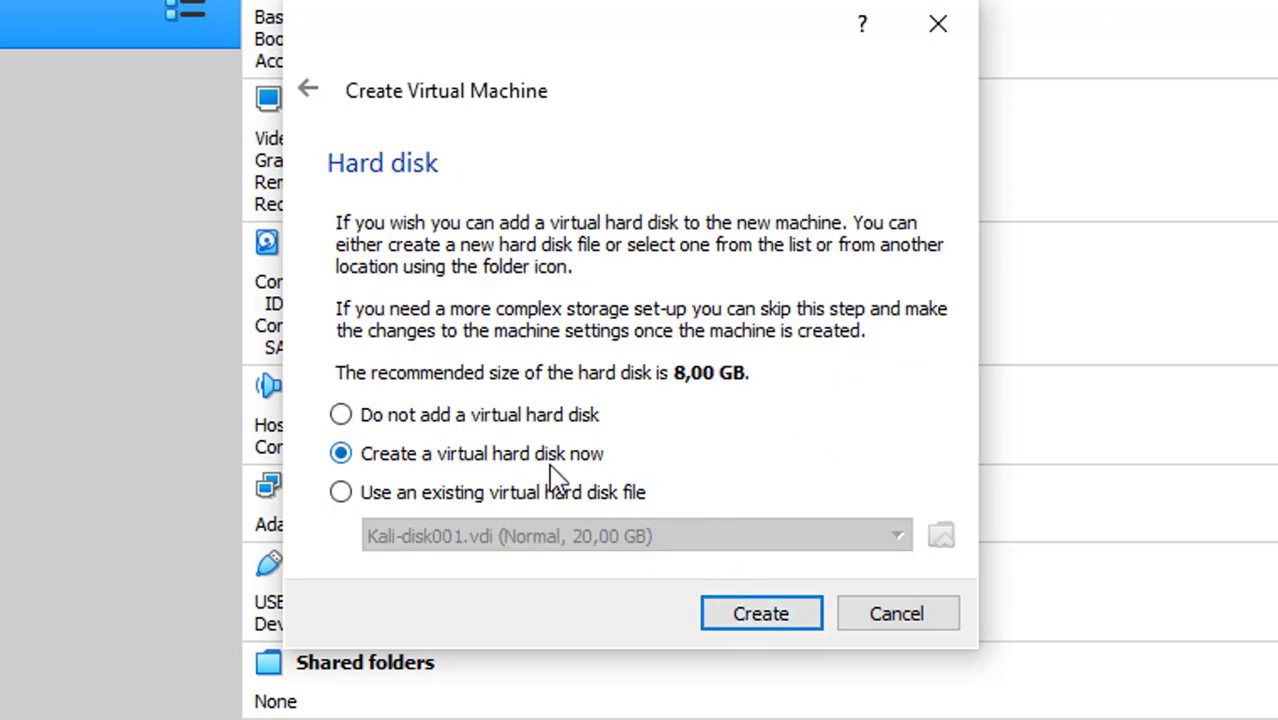
{"action": "left_click", "coordinate": [782, 605]}
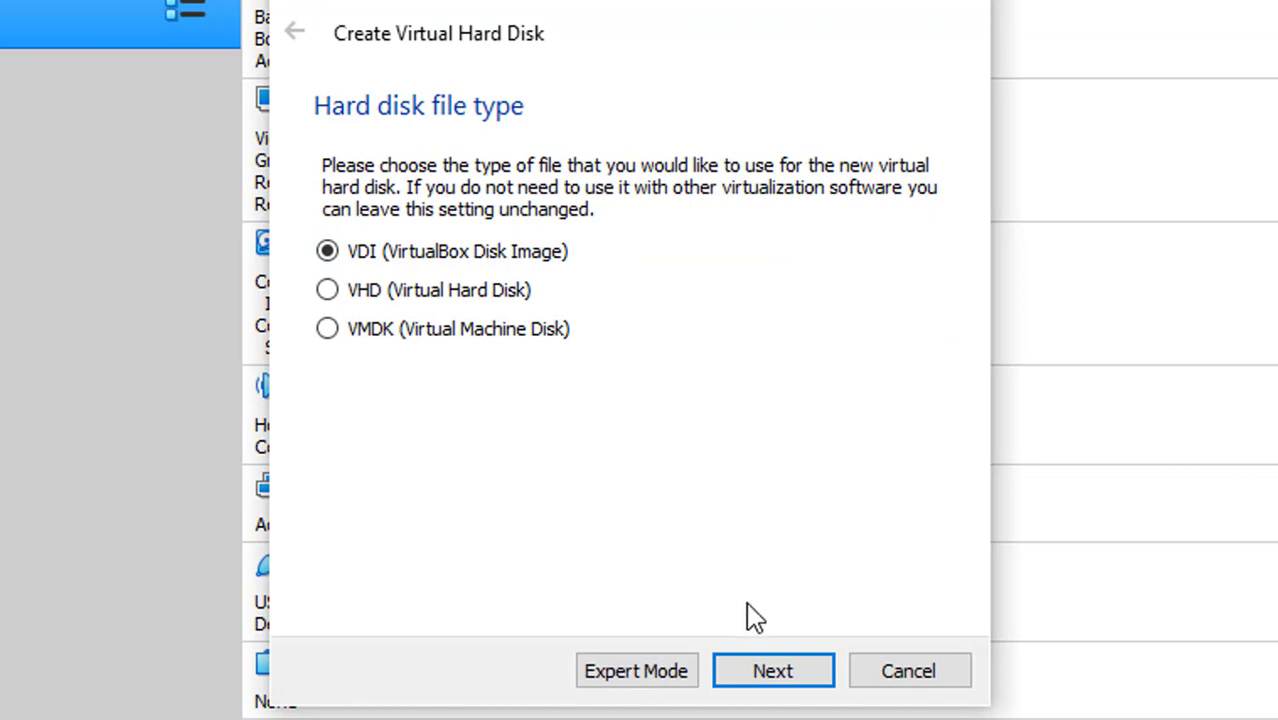
Create a dynamically allocated 2 GB VDI disk to finish the Debian 10 machine
{"action": "left_click", "coordinate": [779, 671]}
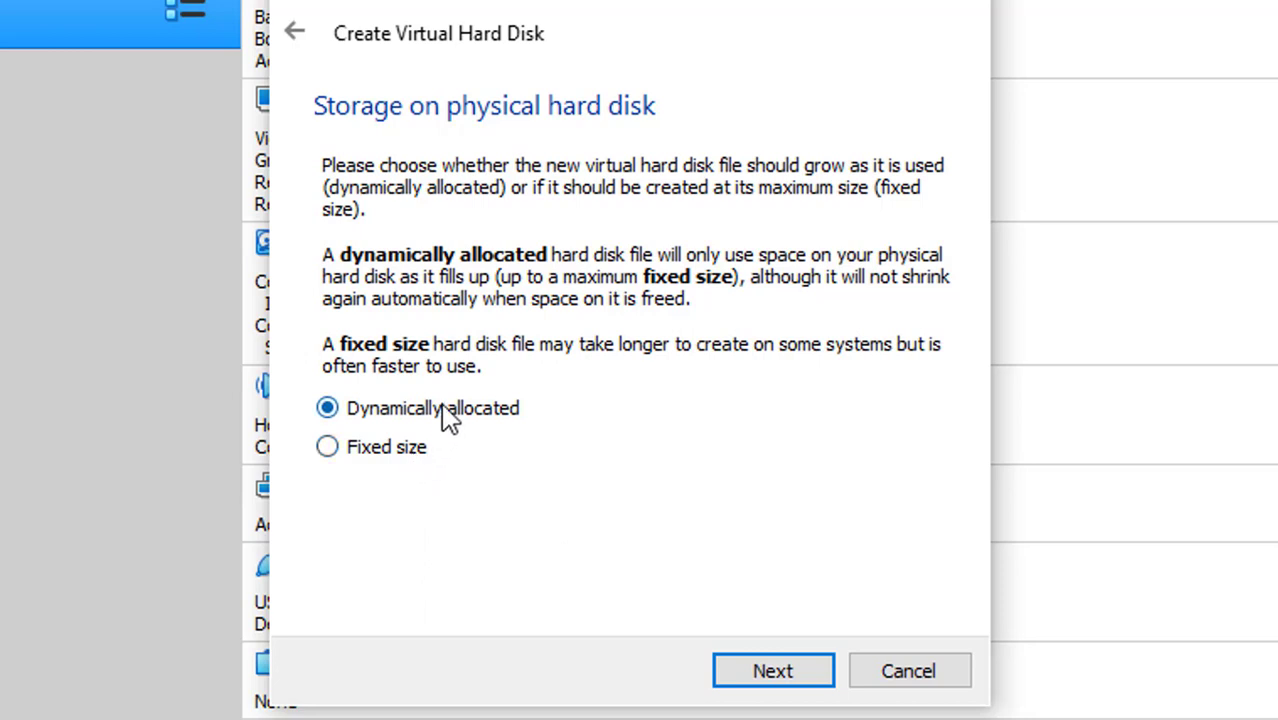
{"action": "left_click", "coordinate": [790, 669]}
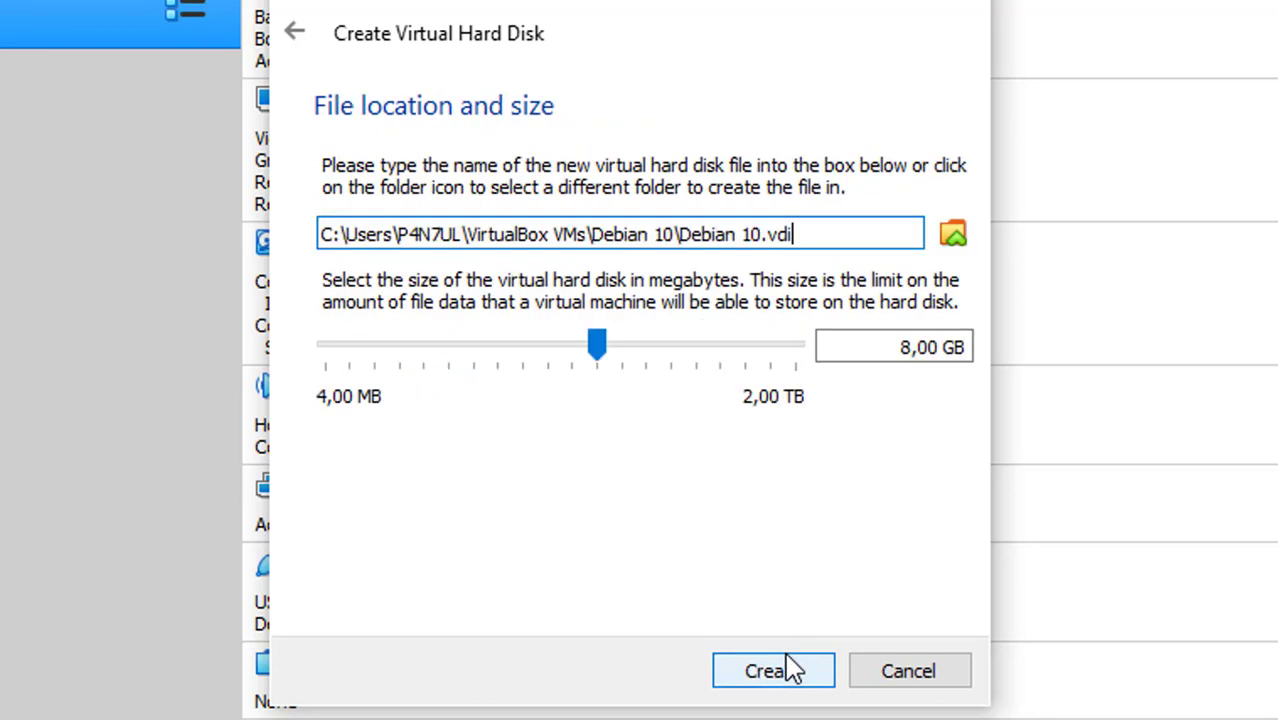
{"action": "left_click_drag", "start_coordinate": [903, 346], "coordinate": [940, 347]}
{"action": "type", "text": "2"}
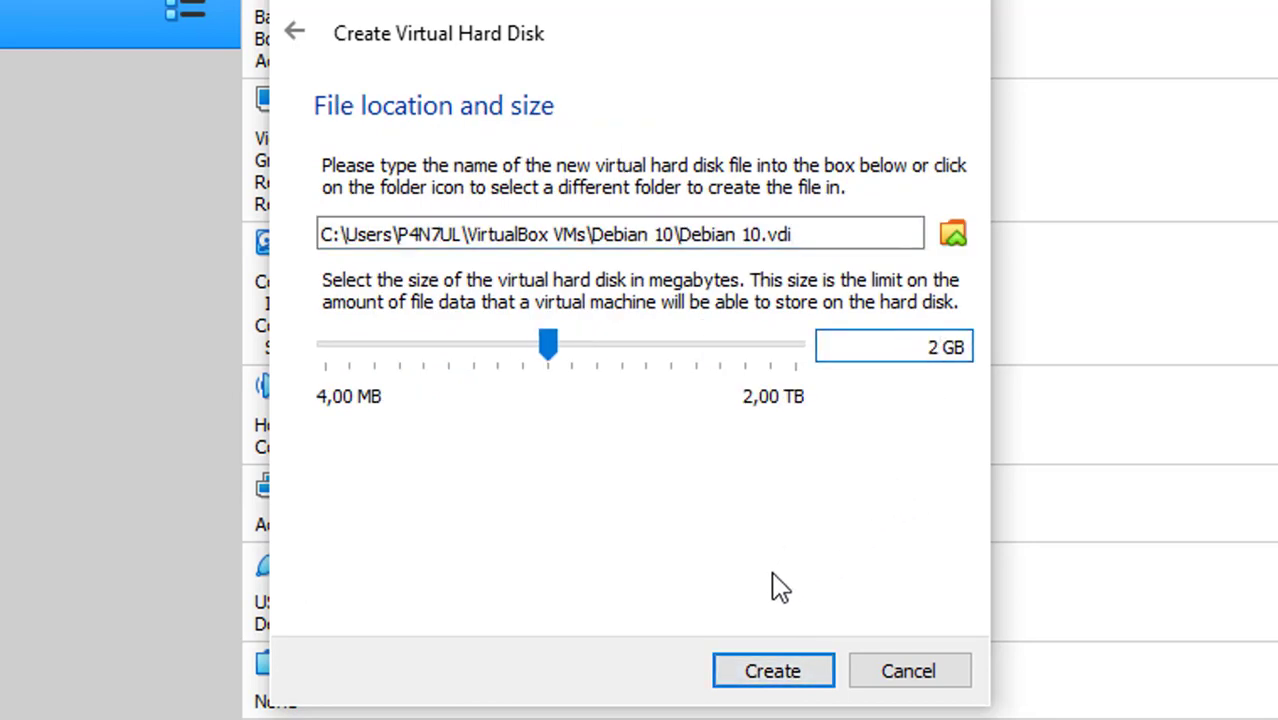
{"action": "left_click", "coordinate": [757, 670]}
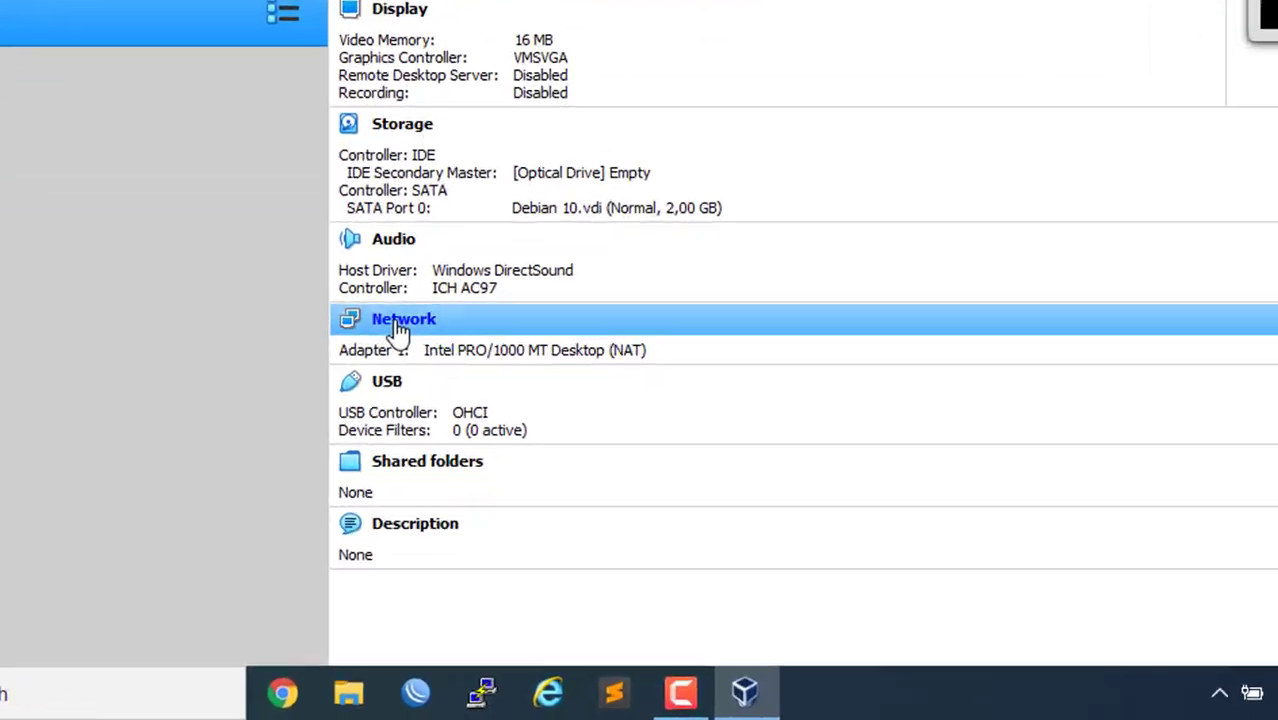
Attach the network adapter to Host-only Adapter, save, and power on Debian 10
{"action": "left_click", "coordinate": [278, 86]}
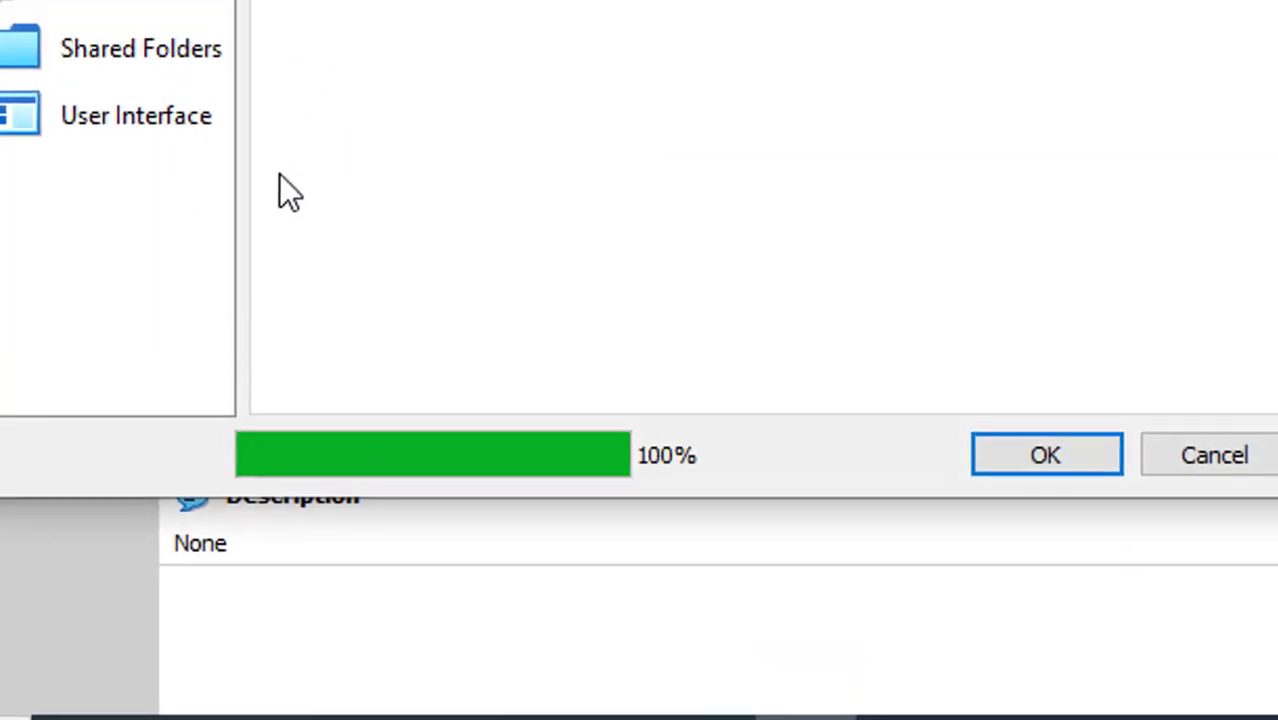
{"action": "left_click", "coordinate": [590, 283]}
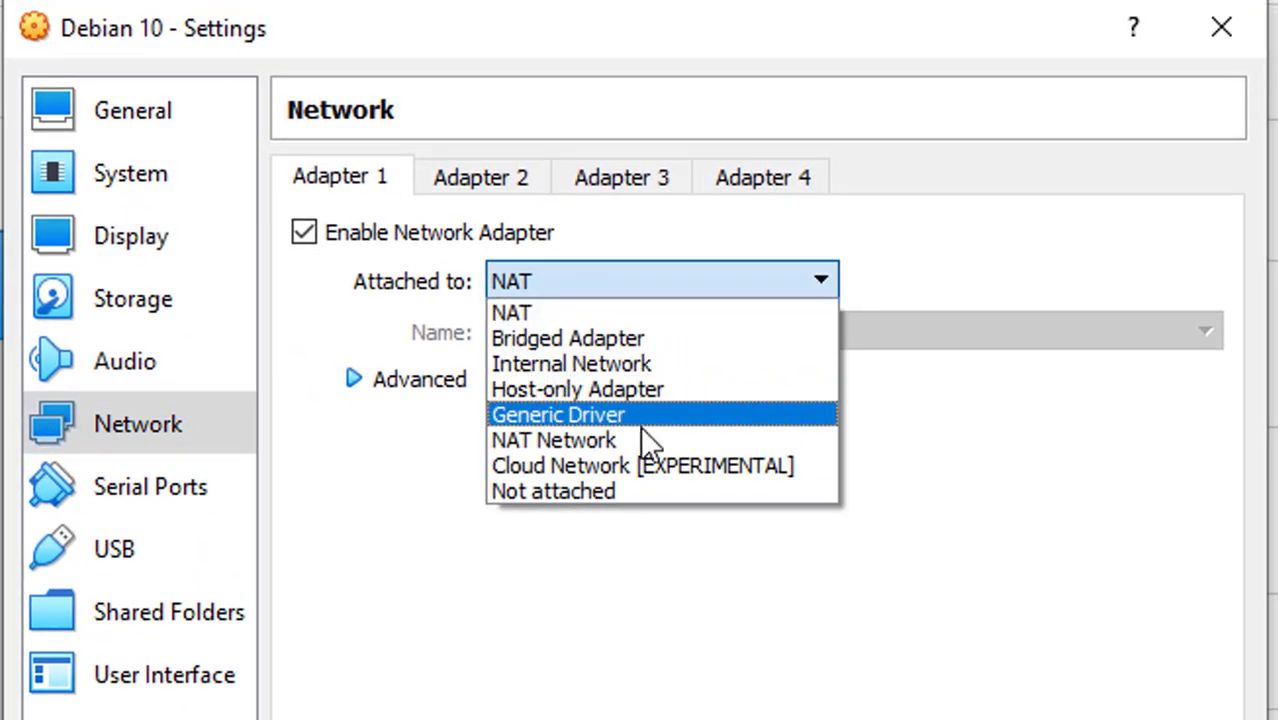
{"action": "left_click", "coordinate": [632, 392]}
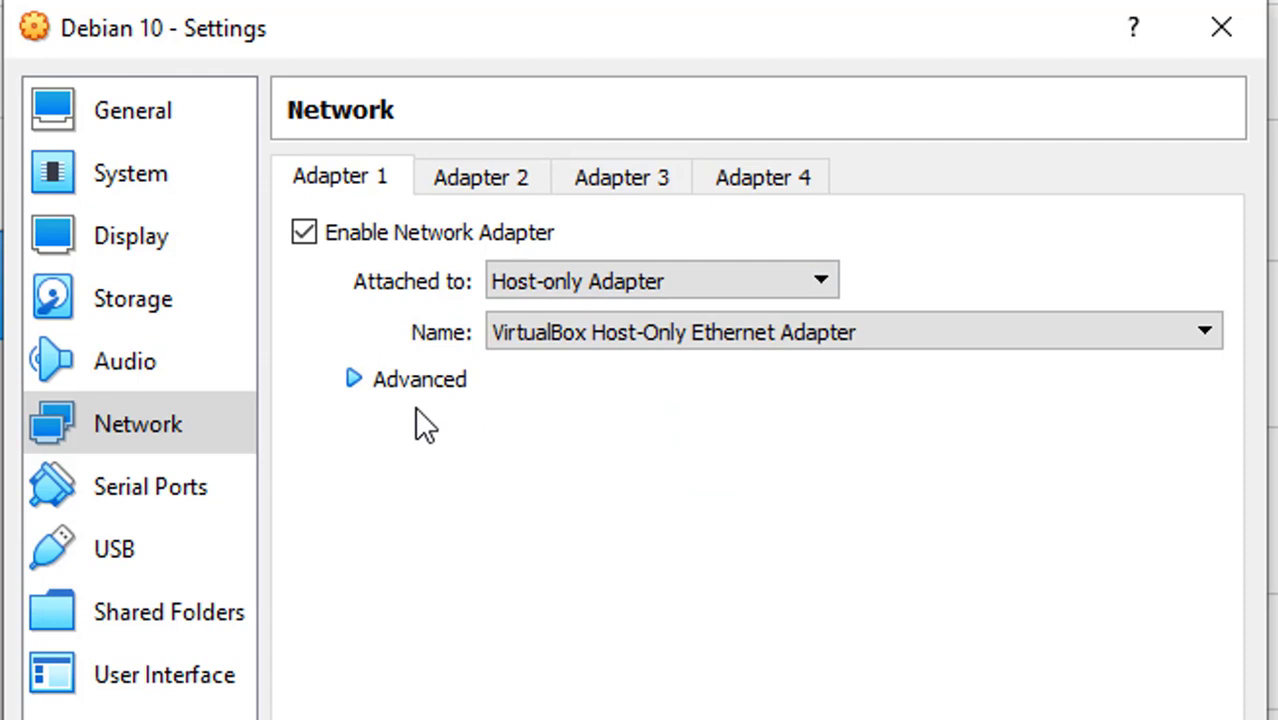
{"action": "left_click", "coordinate": [560, 290]}
{"action": "left_click", "coordinate": [575, 310]}
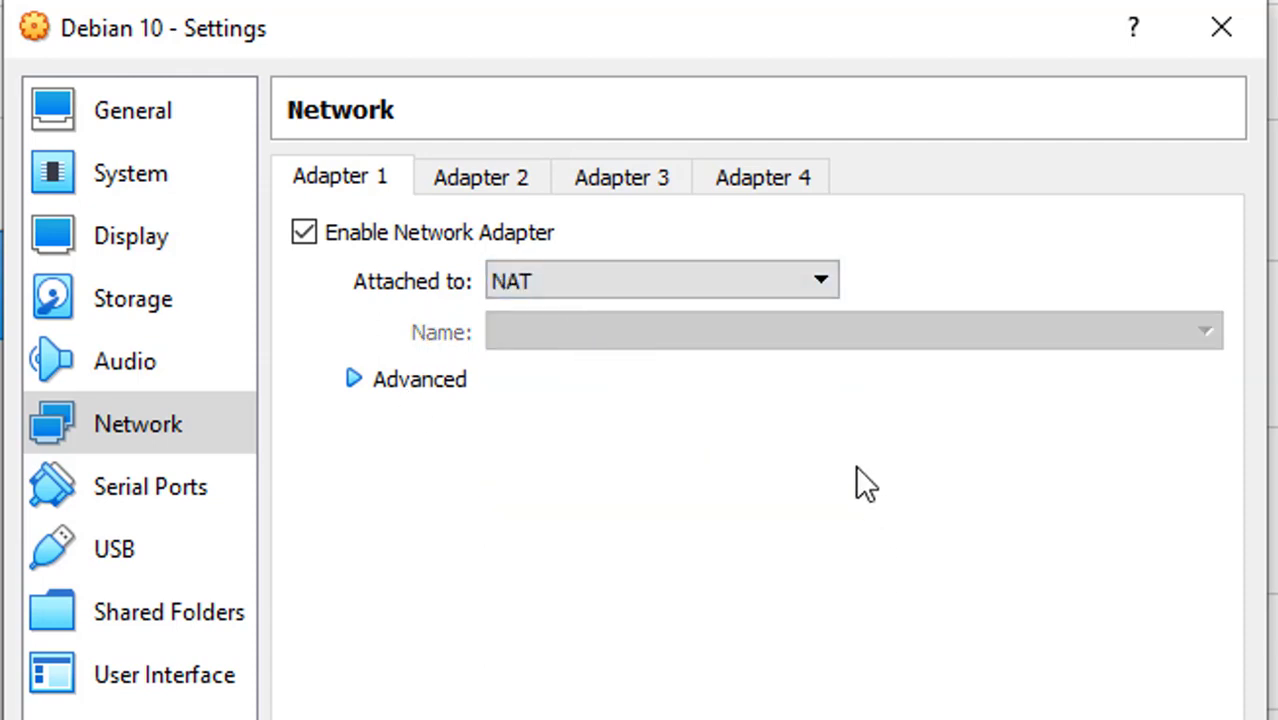
{"action": "left_click", "coordinate": [641, 289]}
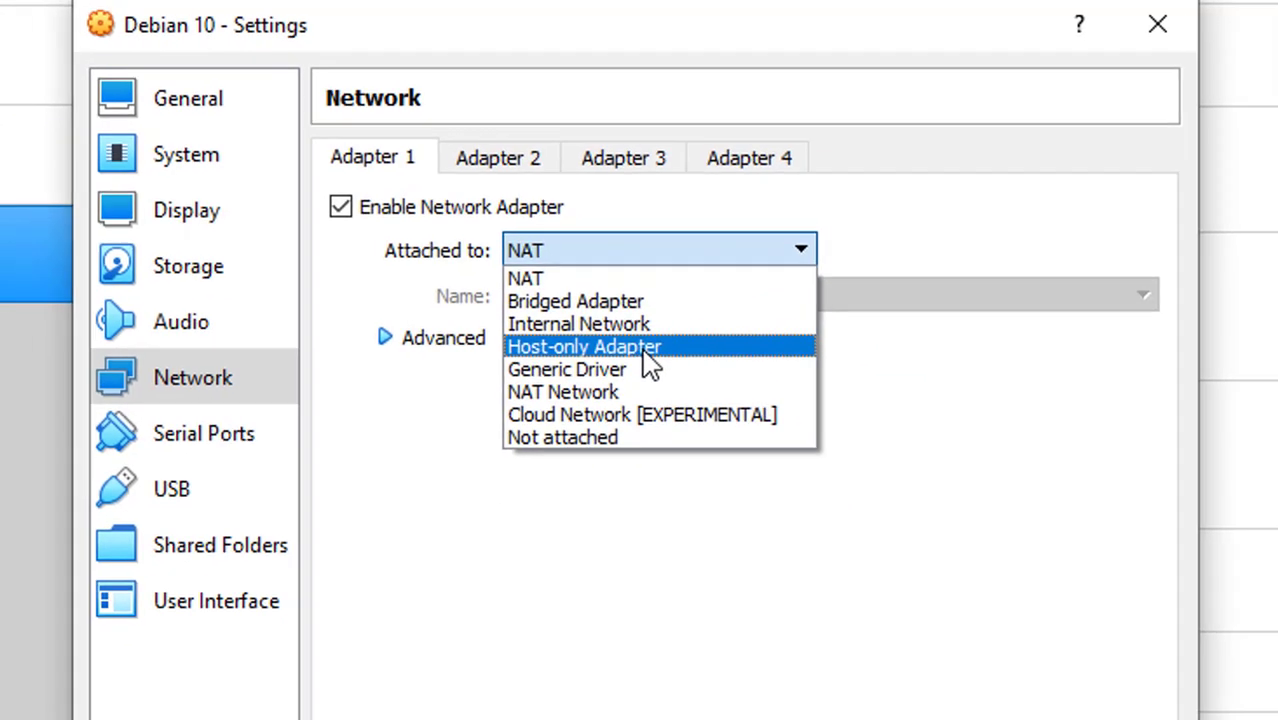
{"action": "left_click", "coordinate": [647, 373]}
{"action": "left_click", "coordinate": [895, 668]}
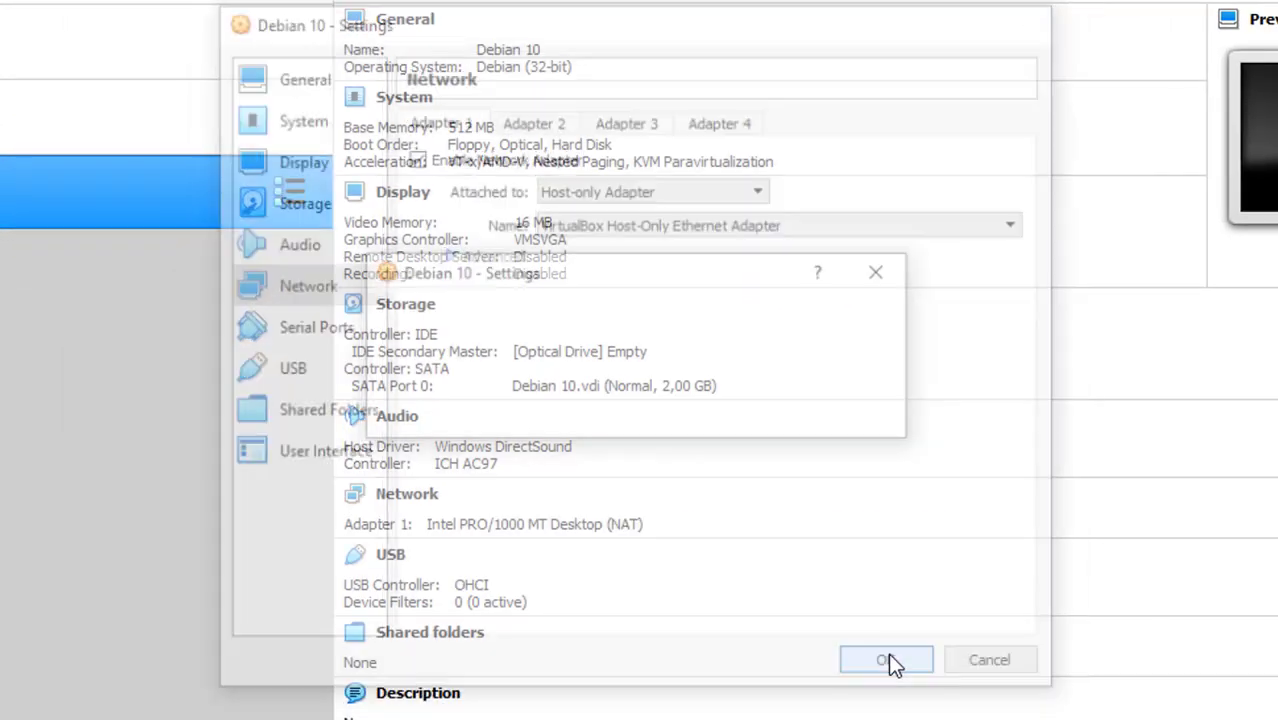
{"action": "left_click", "coordinate": [806, 112]}
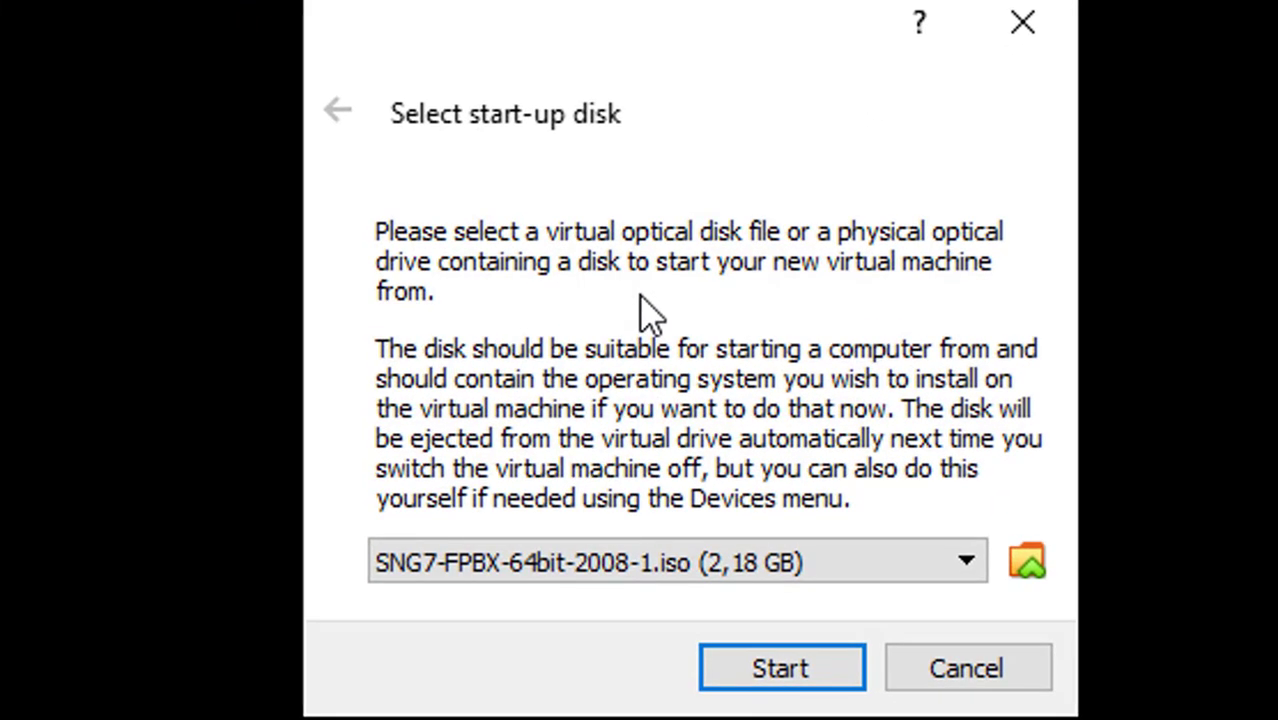
Browse for a different start-up disk image in the Optical Disk Selector
{"action": "left_click", "coordinate": [1030, 572]}
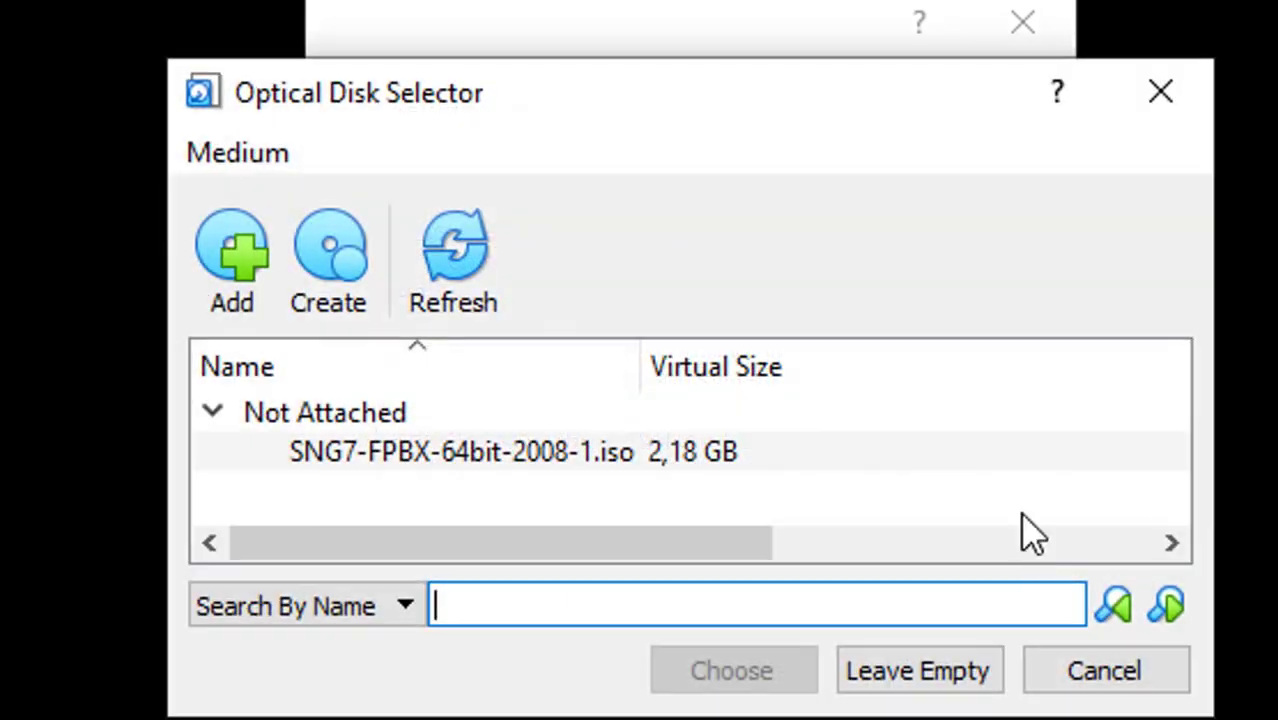
Add debian-10.10.0-i386-DVD-1.iso from D:\Software\OS and boot the machine from it
{"action": "left_click", "coordinate": [215, 250]}
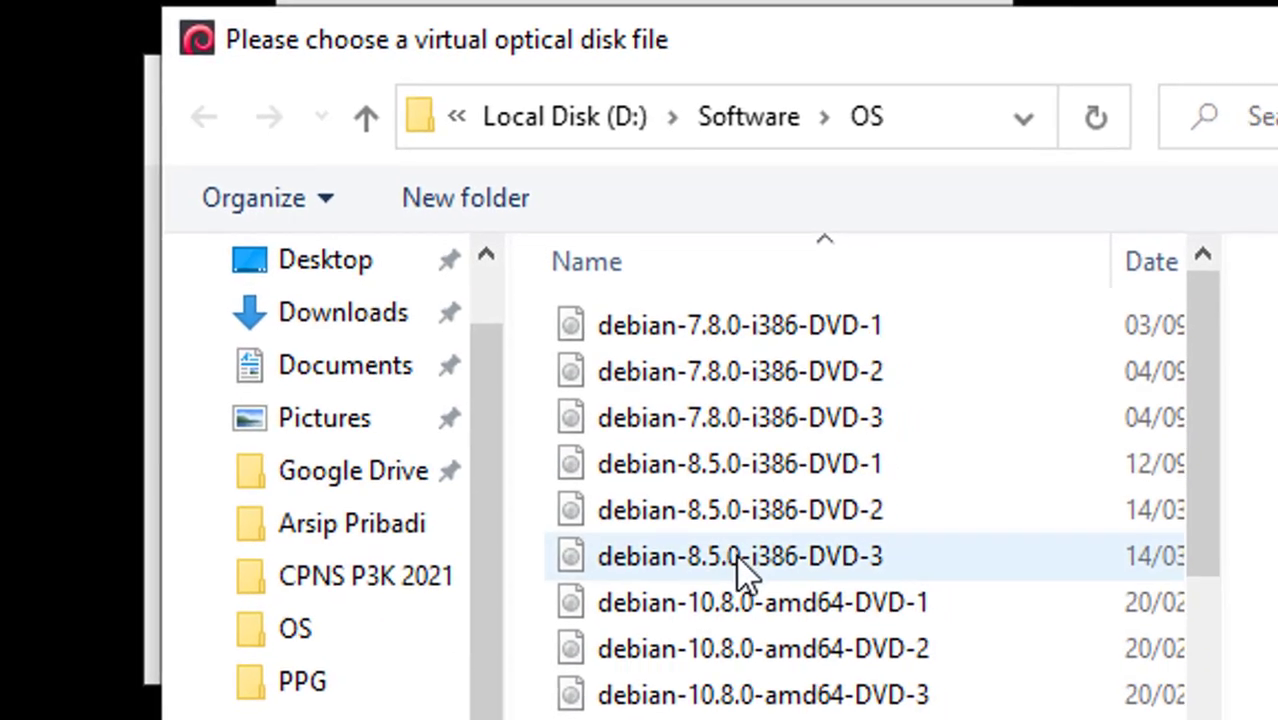
{"action": "scroll", "coordinate": [747, 570], "scroll_direction": "down", "scroll_amount": 3}
{"action": "scroll", "coordinate": [548, 484], "scroll_direction": "up", "scroll_amount": 1}
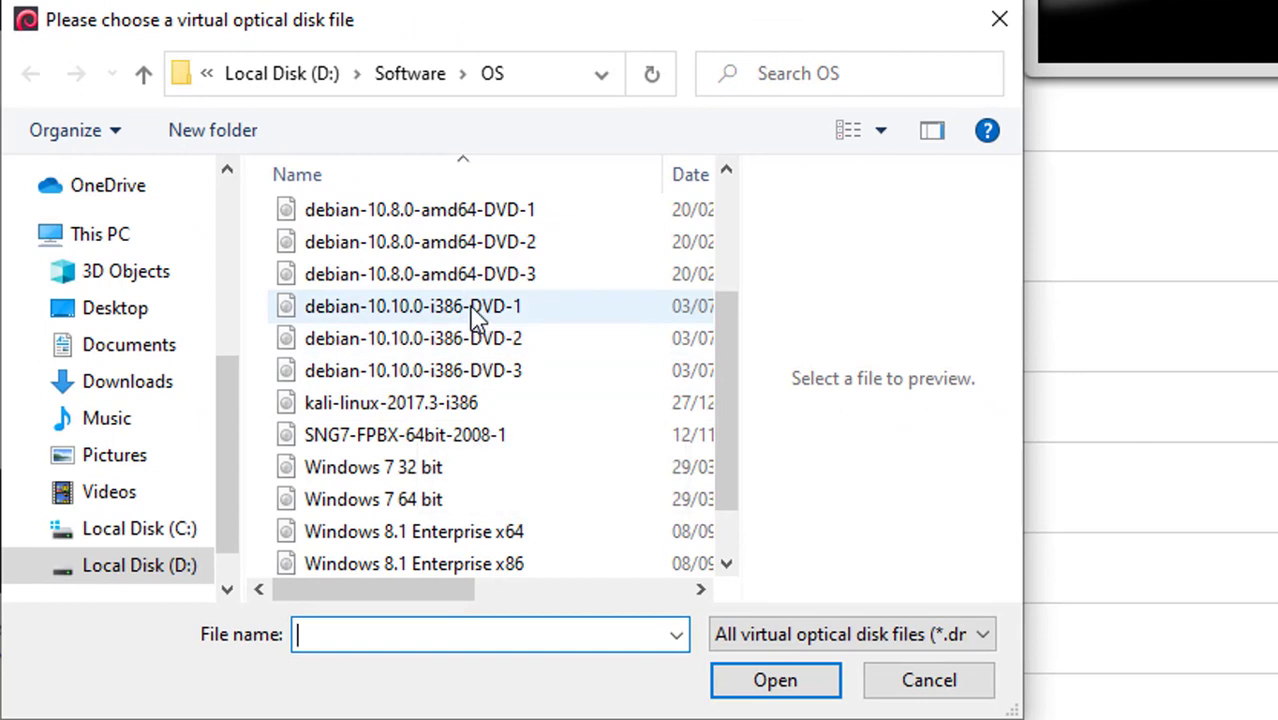
{"action": "left_click", "coordinate": [478, 316]}
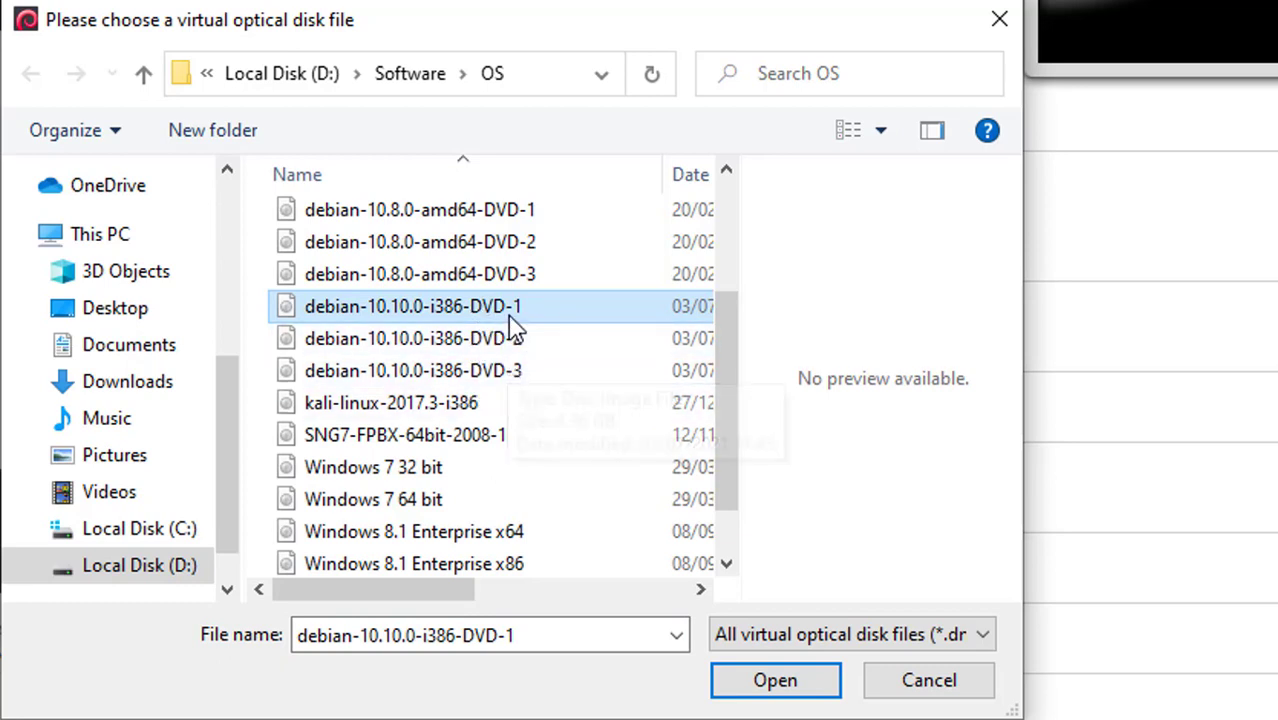
{"action": "left_click", "coordinate": [748, 686]}
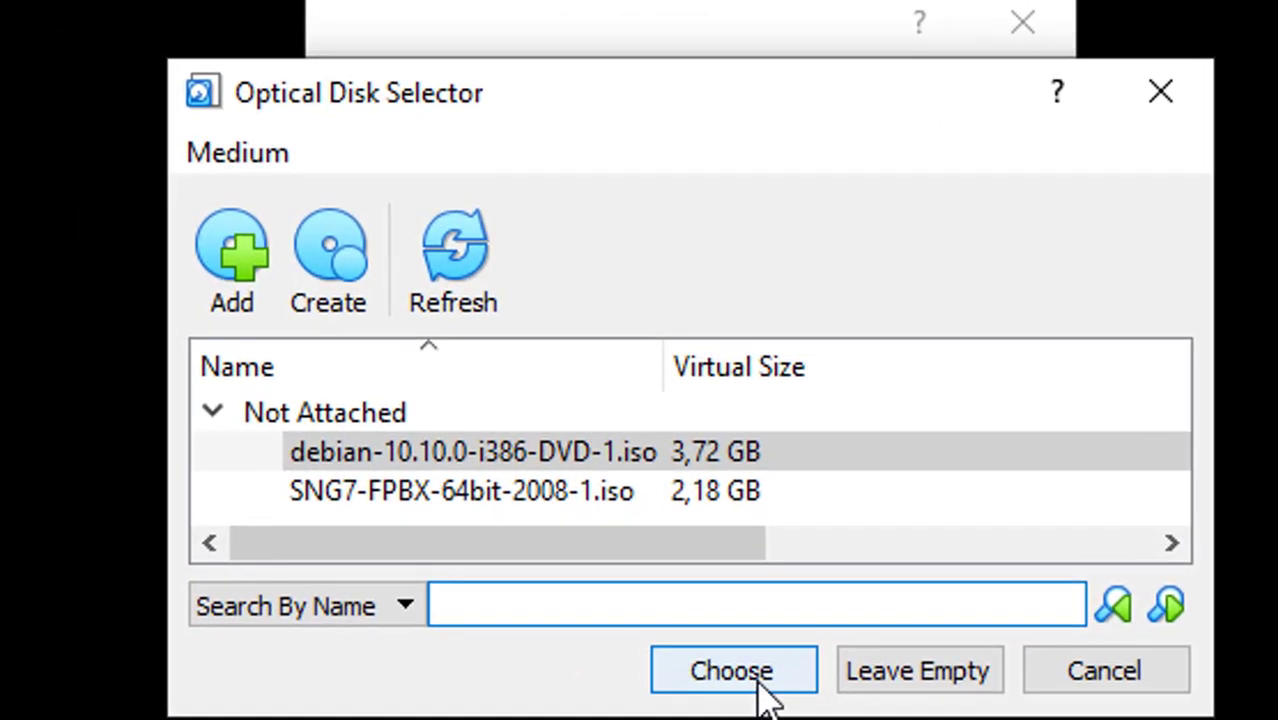
{"action": "left_click", "coordinate": [759, 676]}
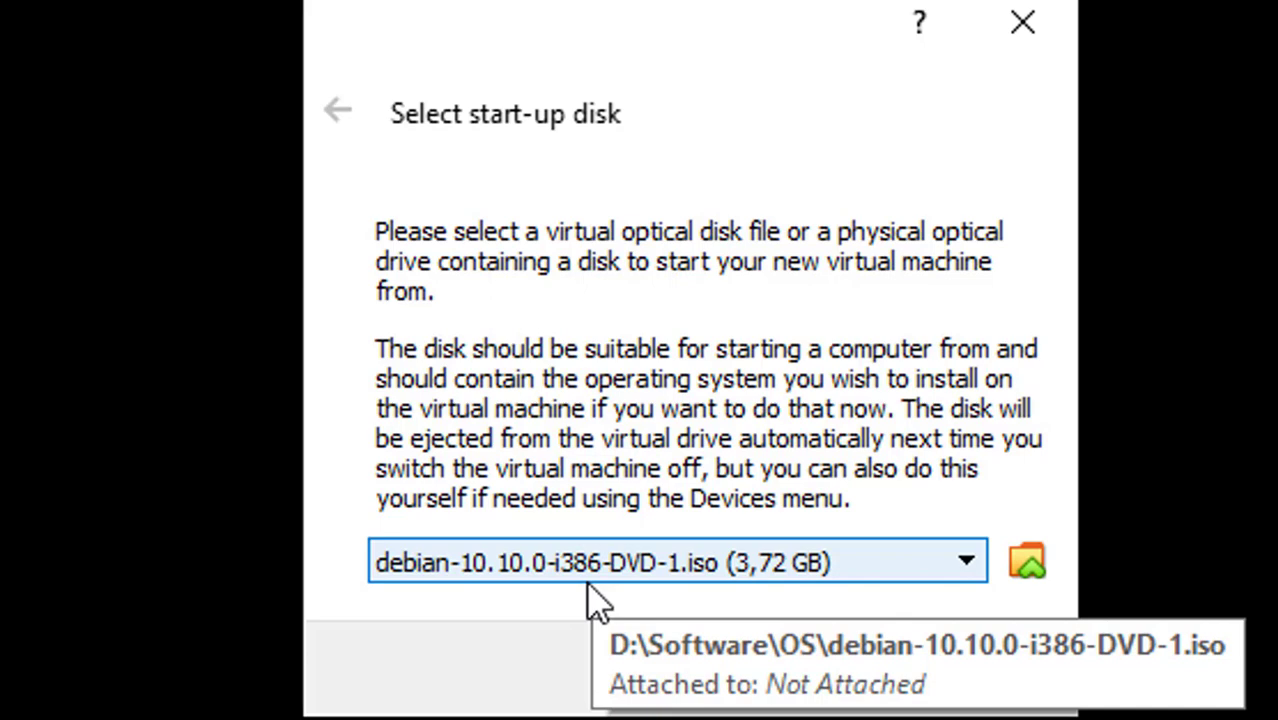
{"action": "left_click", "coordinate": [845, 696]}
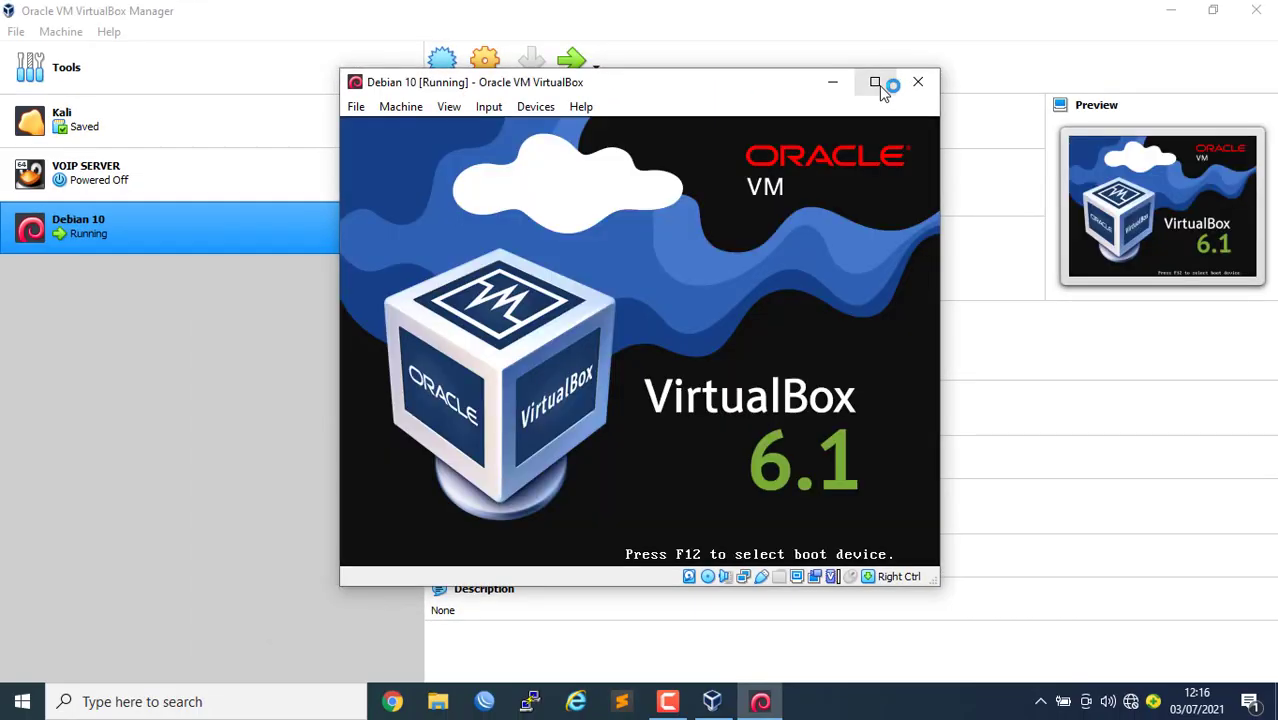
Maximize the VM window and start the text-mode Install option from the boot menu
{"action": "left_click", "coordinate": [876, 83]}
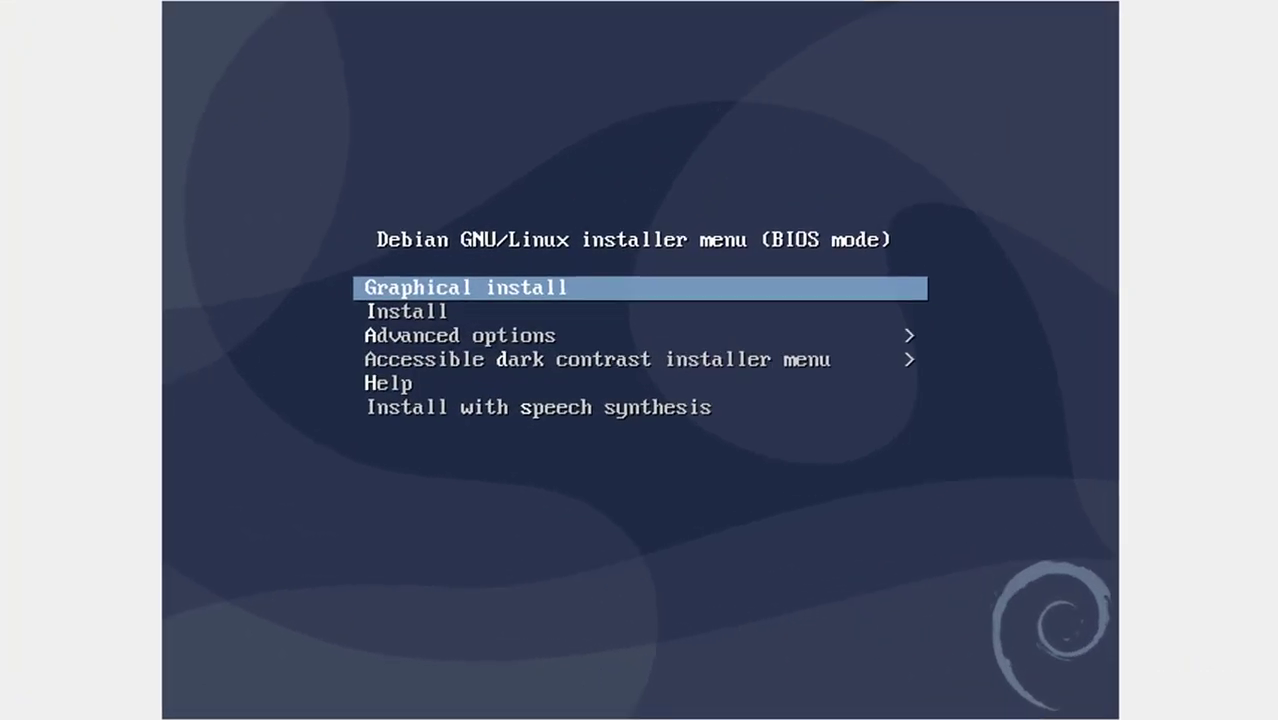
{"action": "key", "text": "Down"}
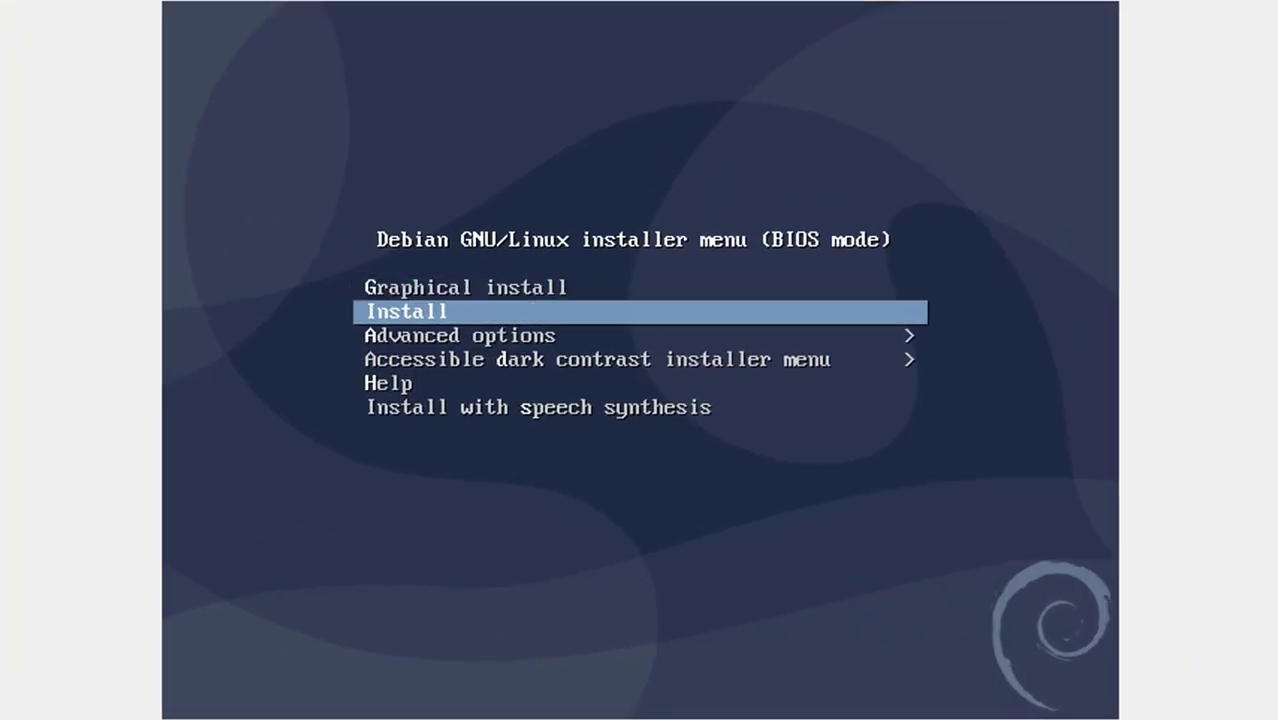
{"action": "key", "text": "Up"}
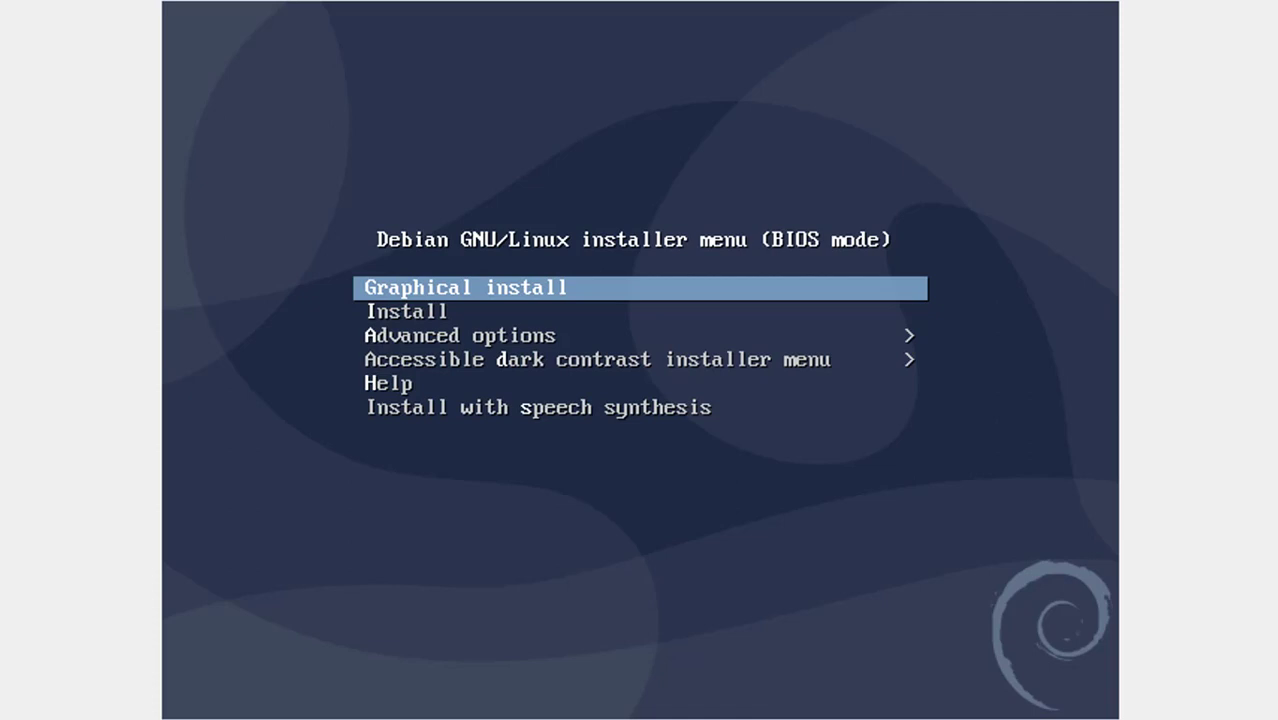
{"action": "key", "text": "Down"}
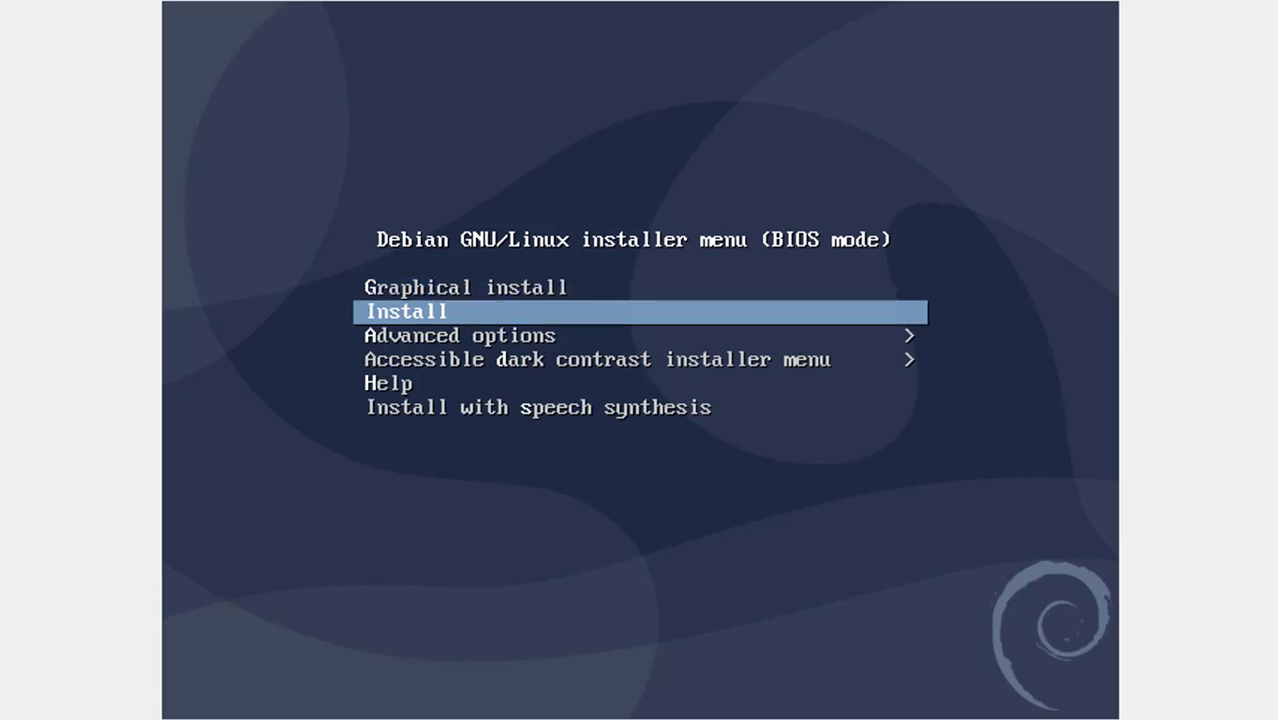
{"action": "key", "text": "Return"}
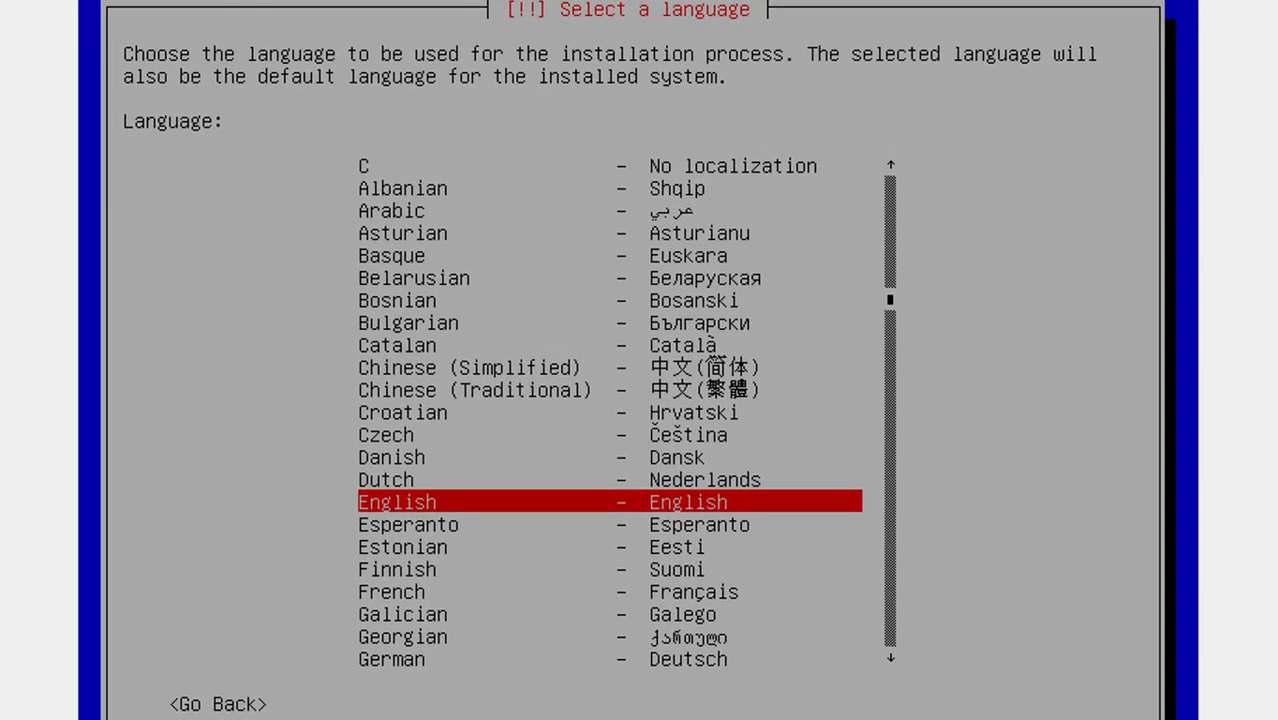
Choose English, location Indonesia, locale en_US.UTF-8 and American English keyboard
{"action": "key", "text": "Return"}
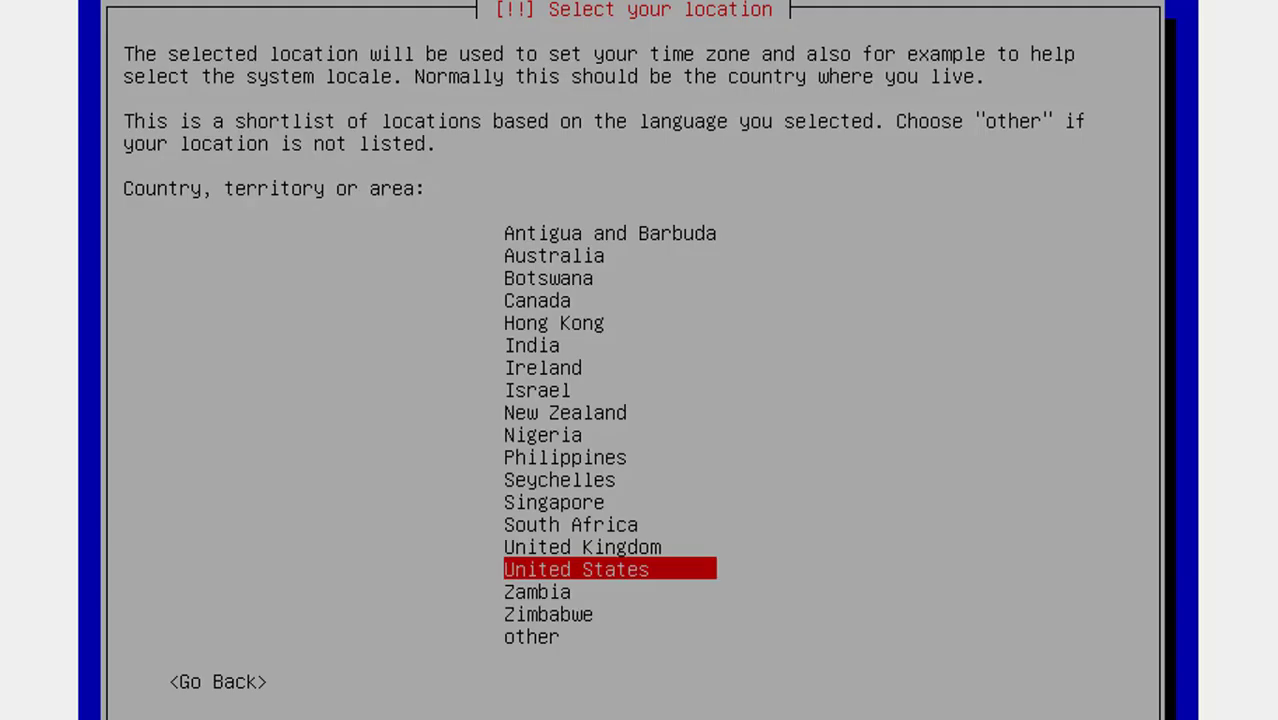
{"action": "key", "text": "Down"}
{"action": "key", "text": "Down"}
{"action": "key", "text": "Down"}
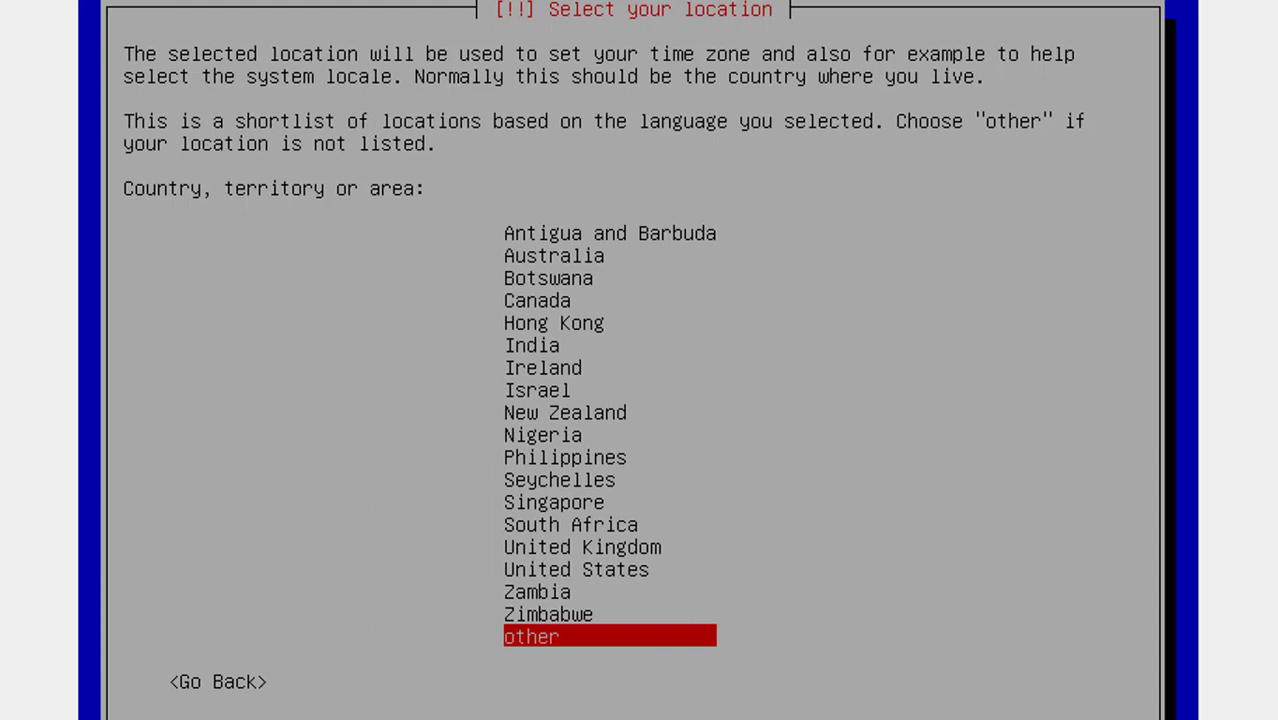
{"action": "key", "text": "Return"}
{"action": "key", "text": "Up"}
{"action": "key", "text": "Up"}
{"action": "key", "text": "Up"}
{"action": "key", "text": "Up"}
{"action": "key", "text": "Up"}
{"action": "key", "text": "Up"}
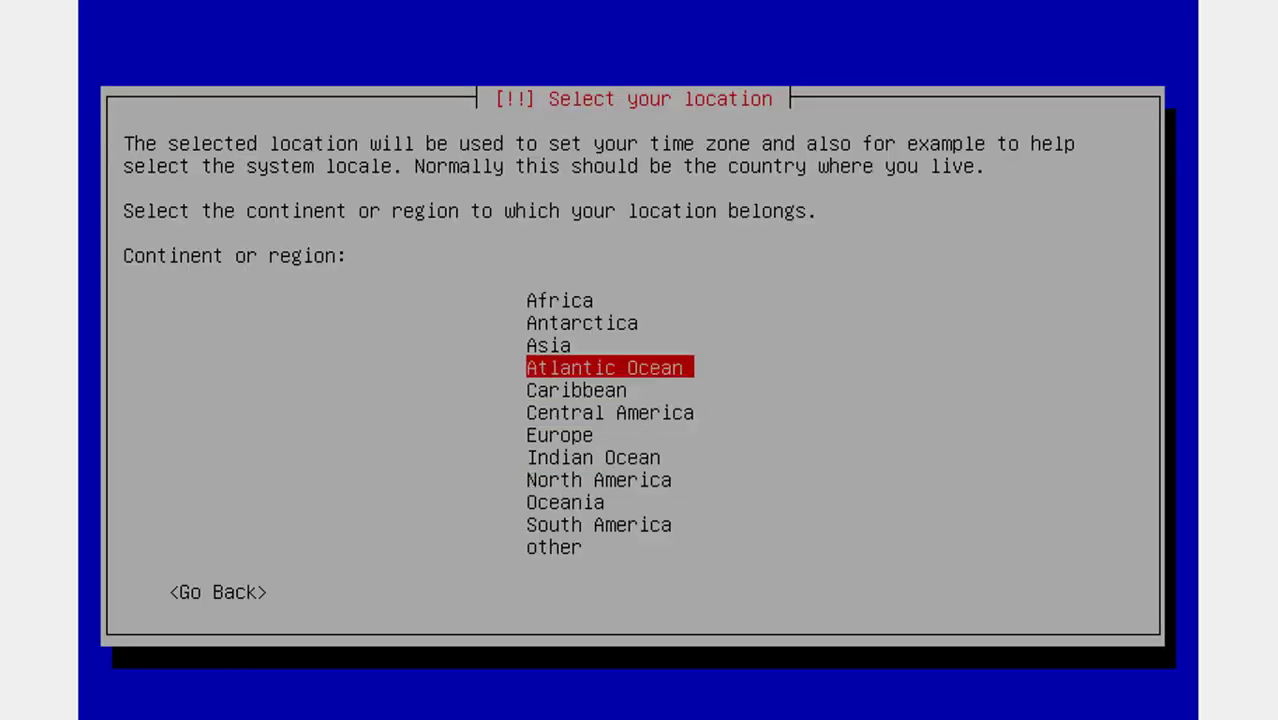
{"action": "key", "text": "Return"}
{"action": "key", "text": "Down"}
{"action": "key", "text": "Down"}
{"action": "key", "text": "Down"}
{"action": "key", "text": "Down"}
{"action": "key", "text": "Down"}
{"action": "key", "text": "Down"}
{"action": "key", "text": "Down"}
{"action": "key", "text": "Down"}
{"action": "key", "text": "Down"}
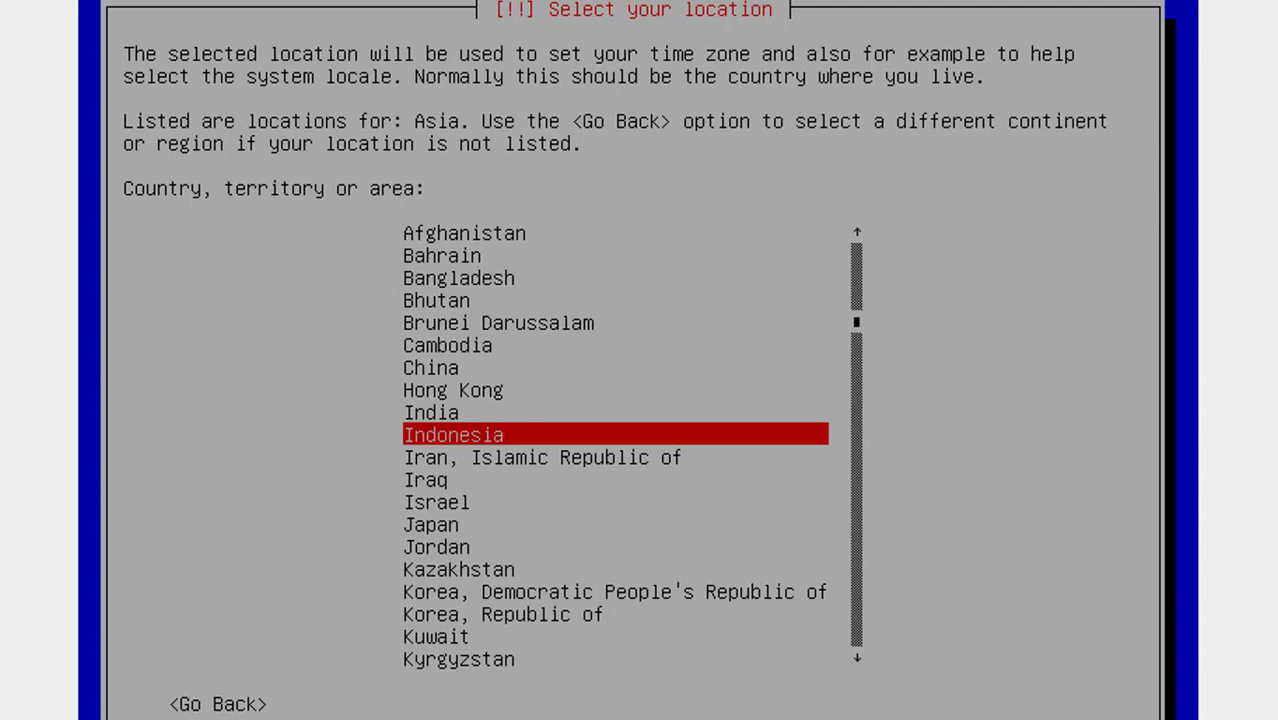
{"action": "key", "text": "Return"}
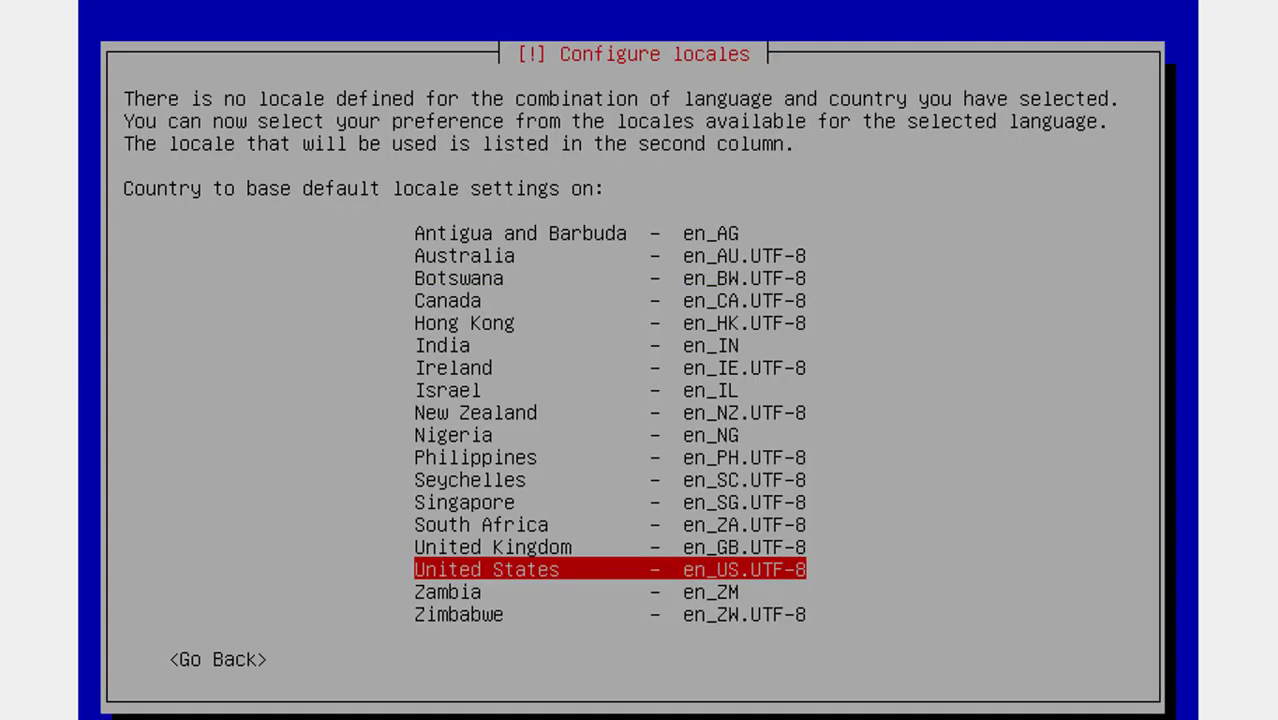
{"action": "key", "text": "Return"}
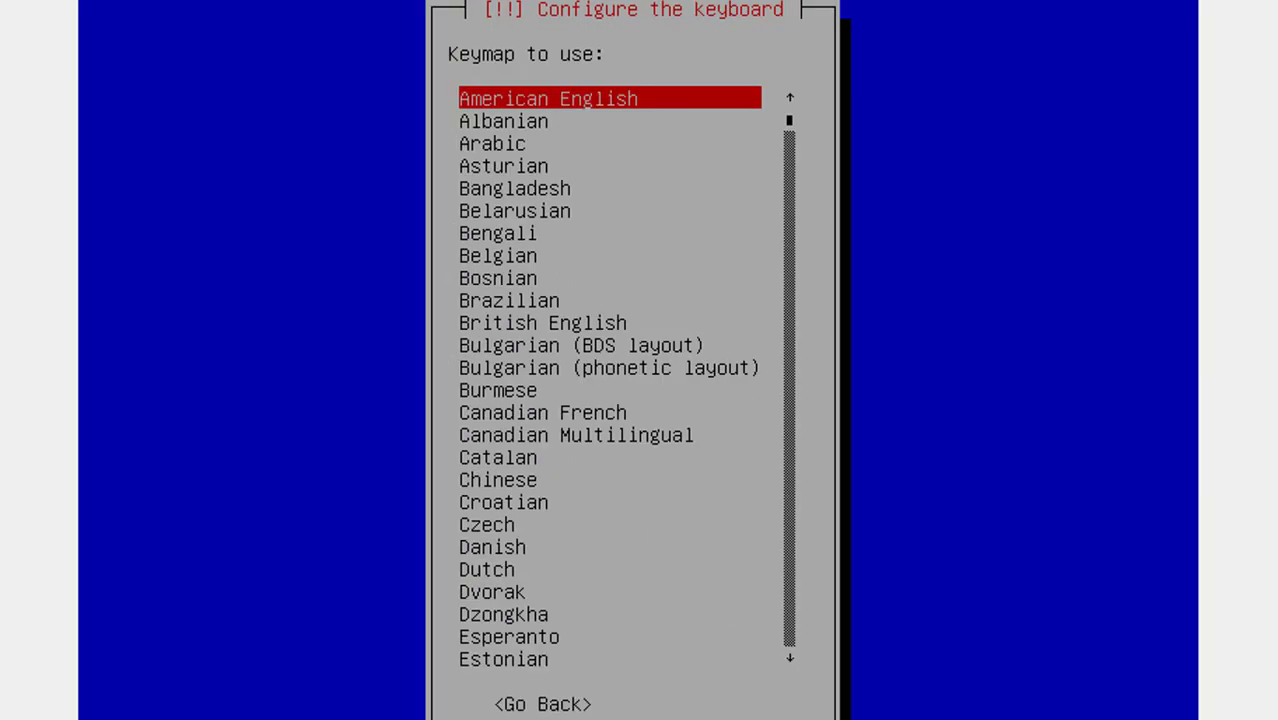
{"action": "key", "text": "Return"}
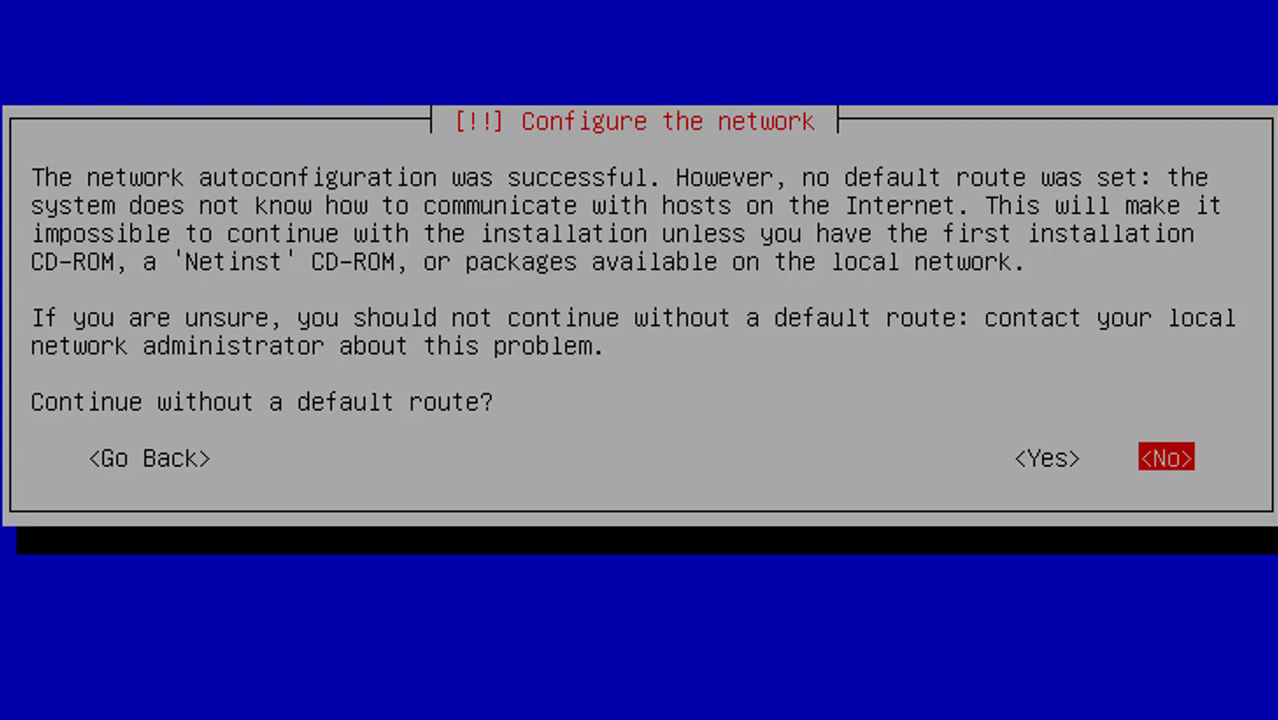
Skip network configuration and set the hostname to 'panjul'
{"action": "key", "text": "Return"}
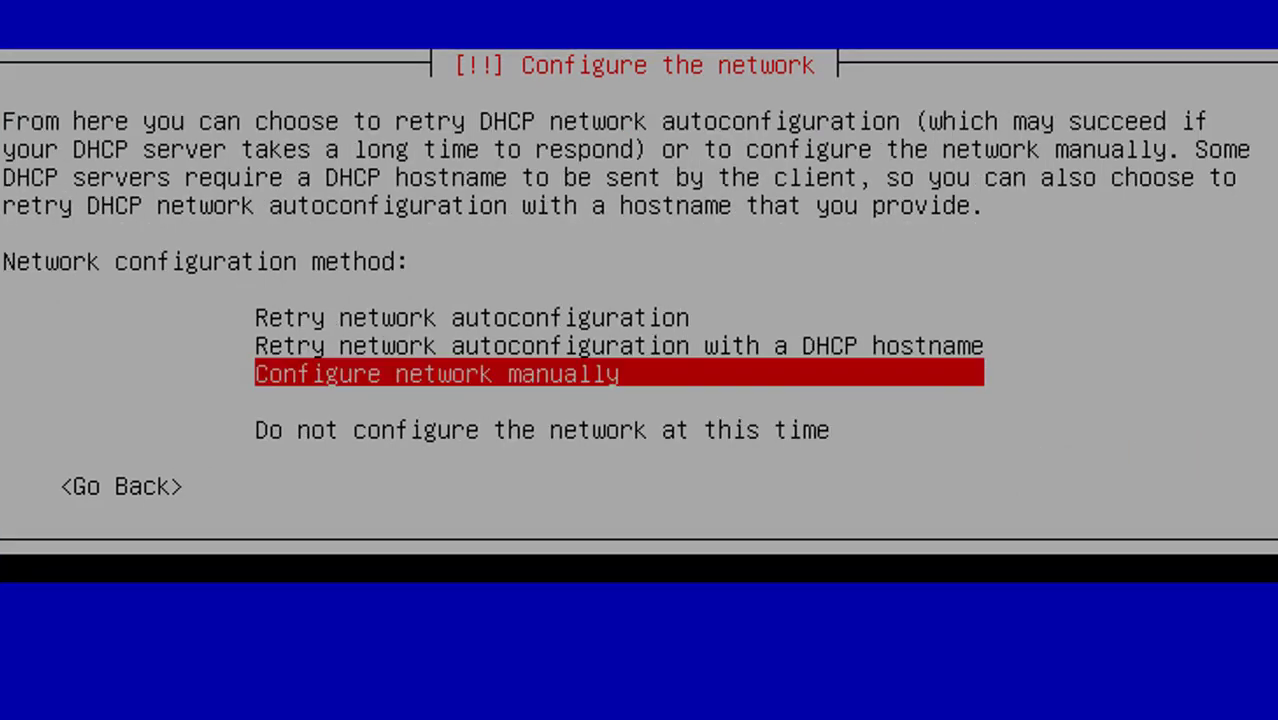
{"action": "key", "text": "Down"}
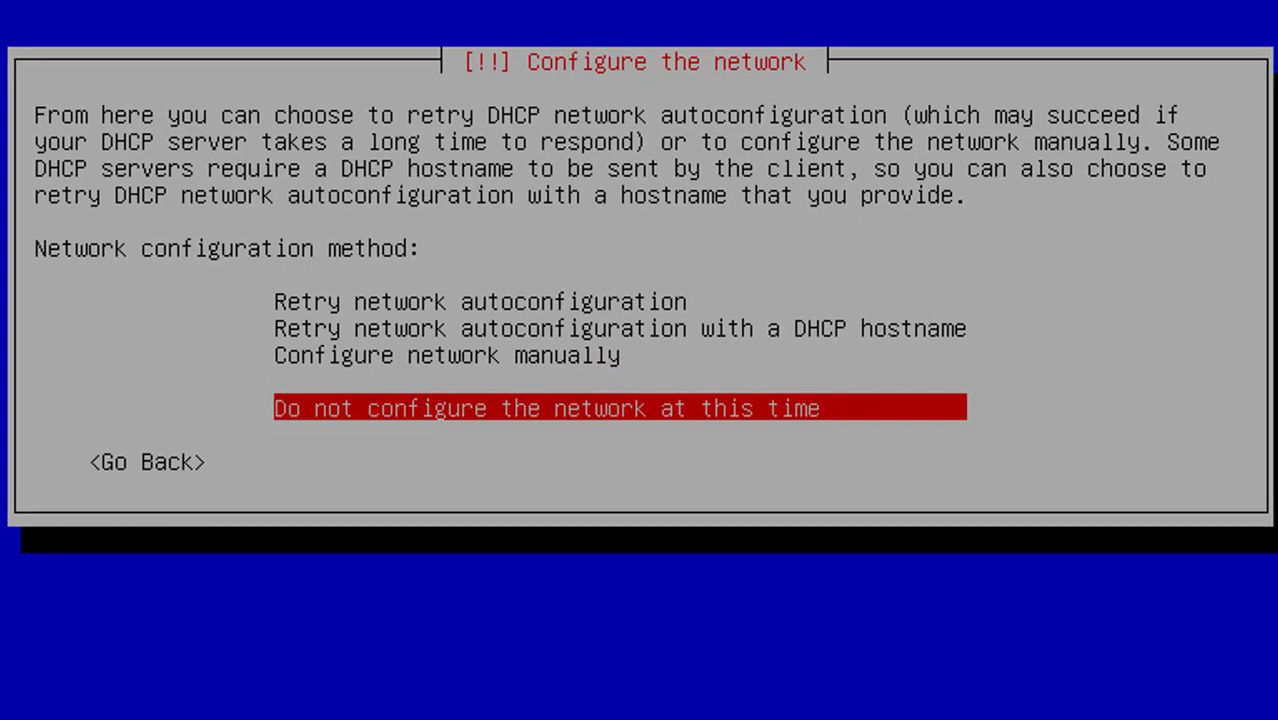
{"action": "key", "text": "Return"}
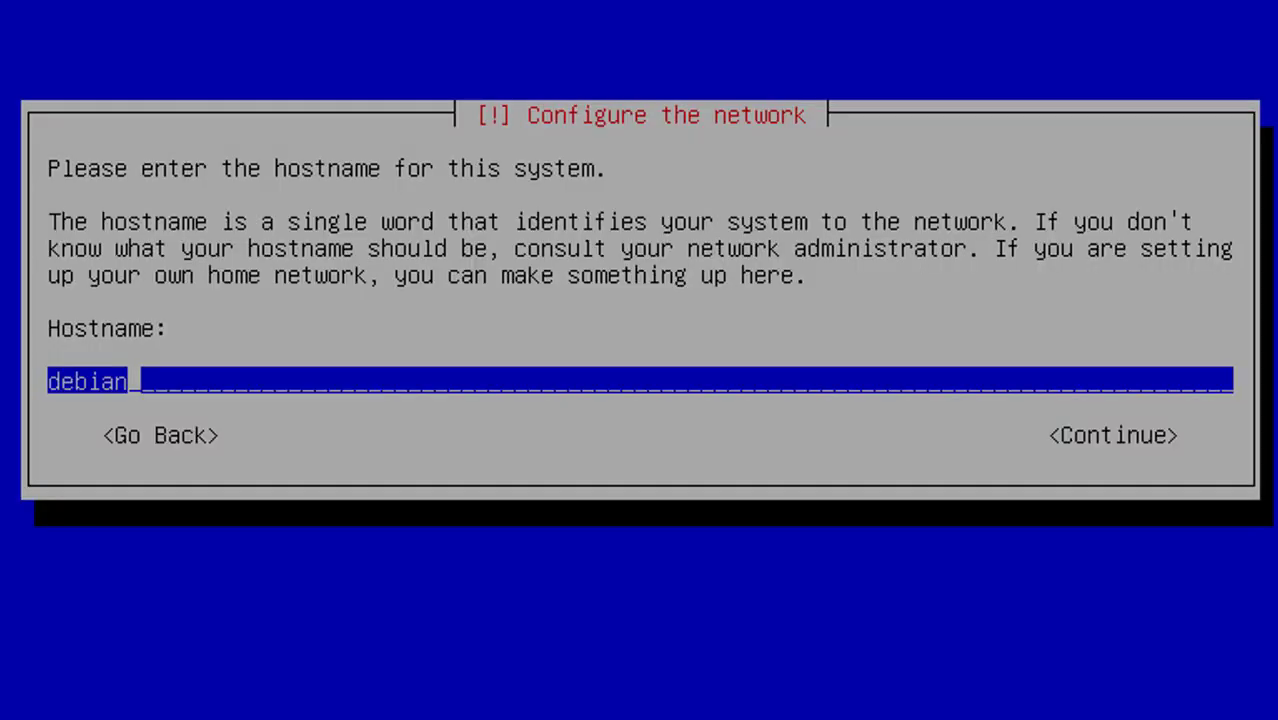
{"action": "key", "text": "BackSpace"}
{"action": "key", "text": "BackSpace"}
{"action": "key", "text": "BackSpace"}
{"action": "key", "text": "BackSpace"}
{"action": "key", "text": "BackSpace"}
{"action": "key", "text": "BackSpace"}
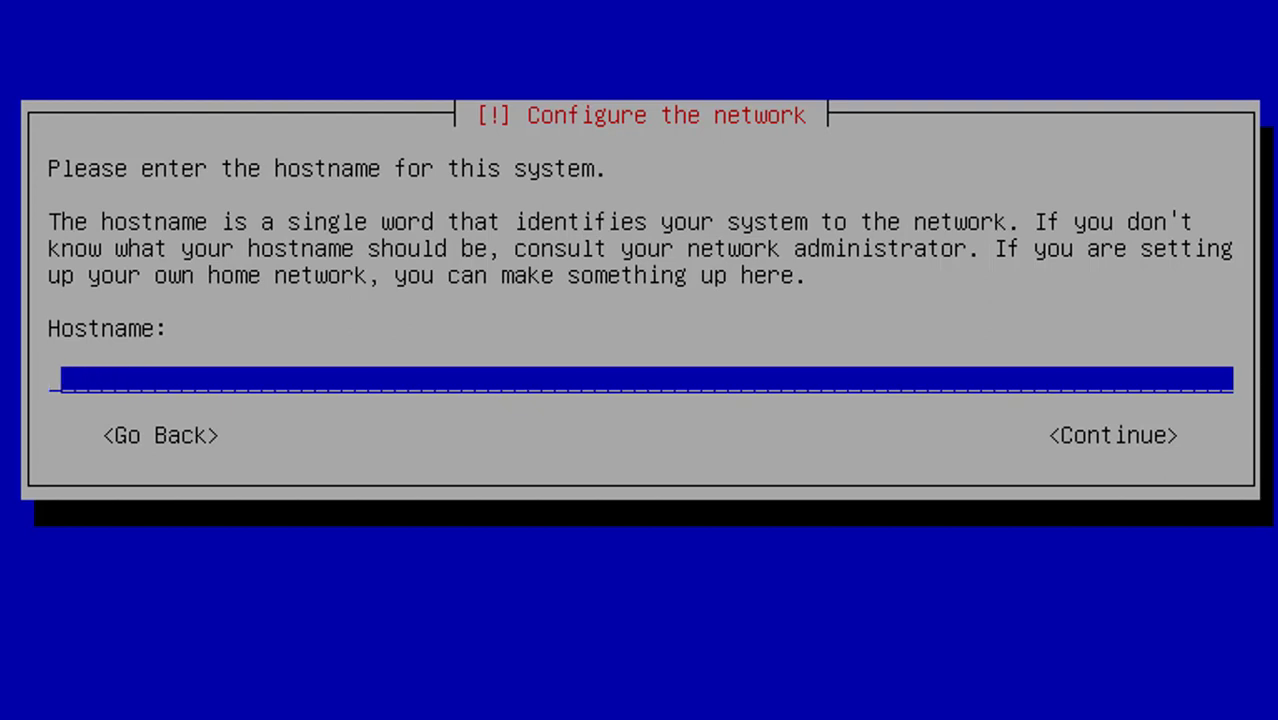
{"action": "type", "text": "panjul"}
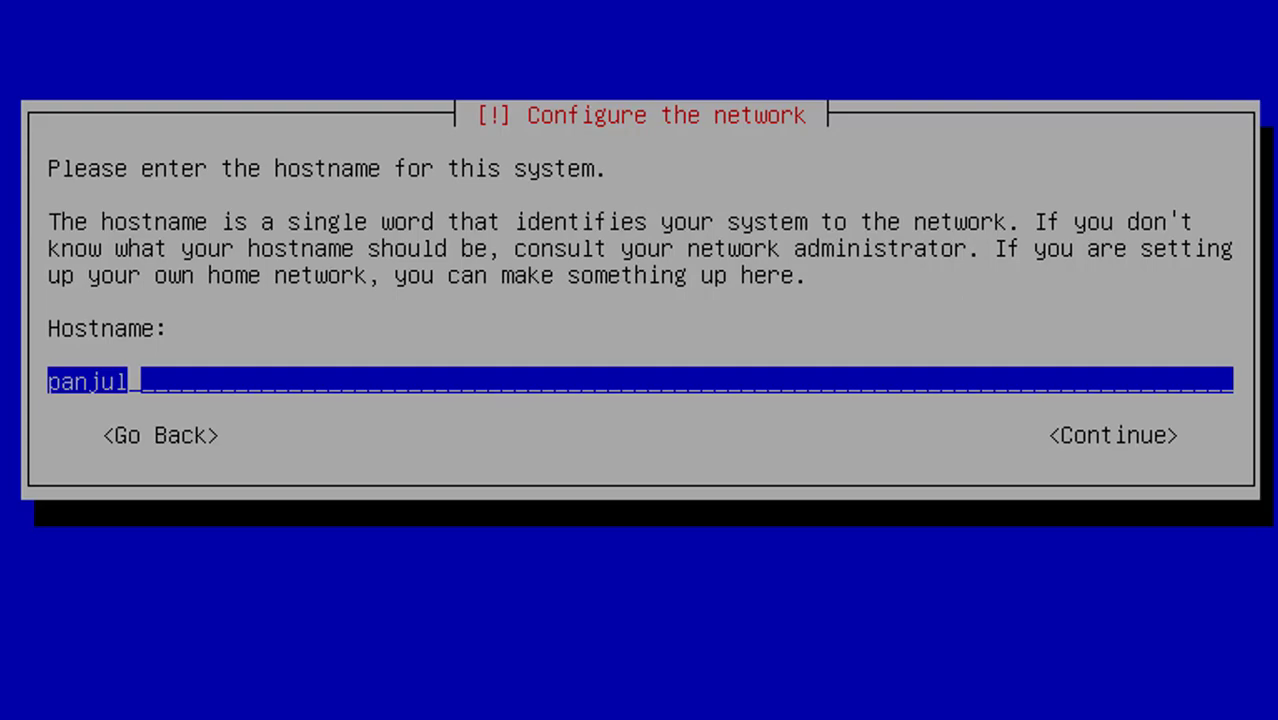
{"action": "key", "text": "Return"}
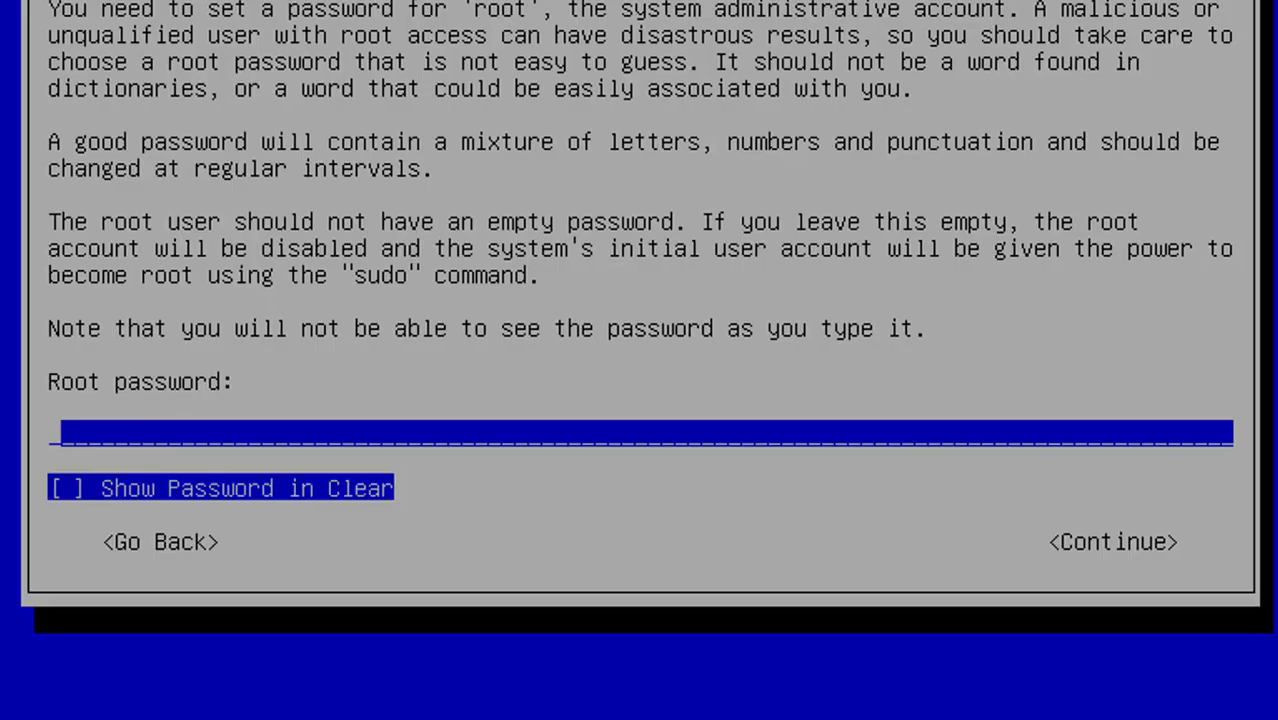
Enter the root password and re-enter it to confirm
{"action": "type", "text": "p"}
{"action": "key", "text": "Return"}
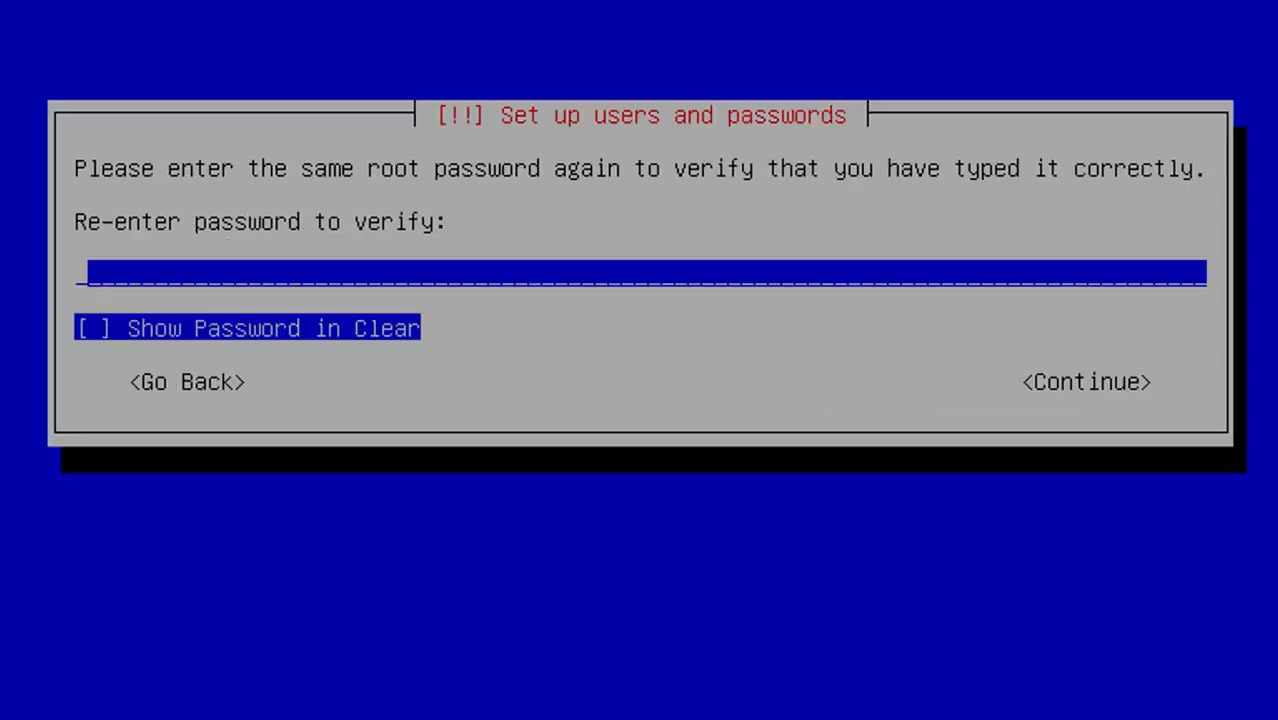
{"action": "type", "text": "p"}
{"action": "key", "text": "Return"}
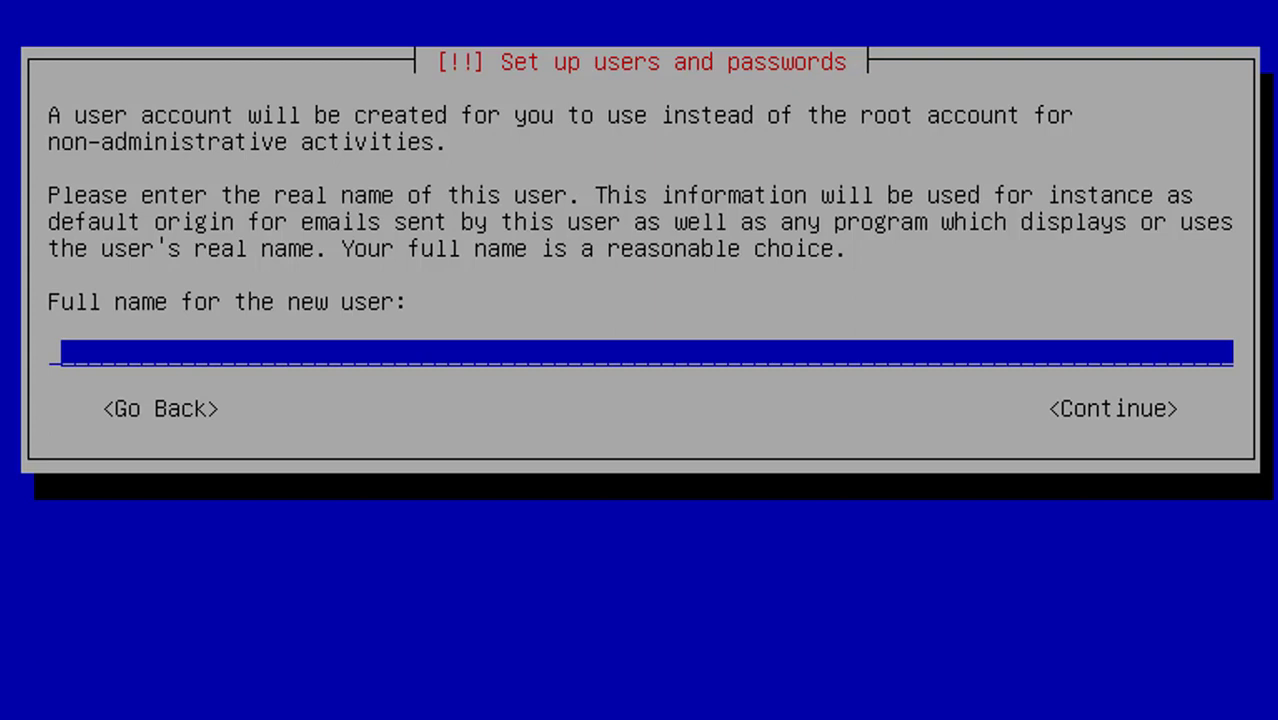
Create a user account with the user's full name, the suggested username, and a confirmed password
{"action": "type", "text": "panjul"}
{"action": "key", "text": "Return"}
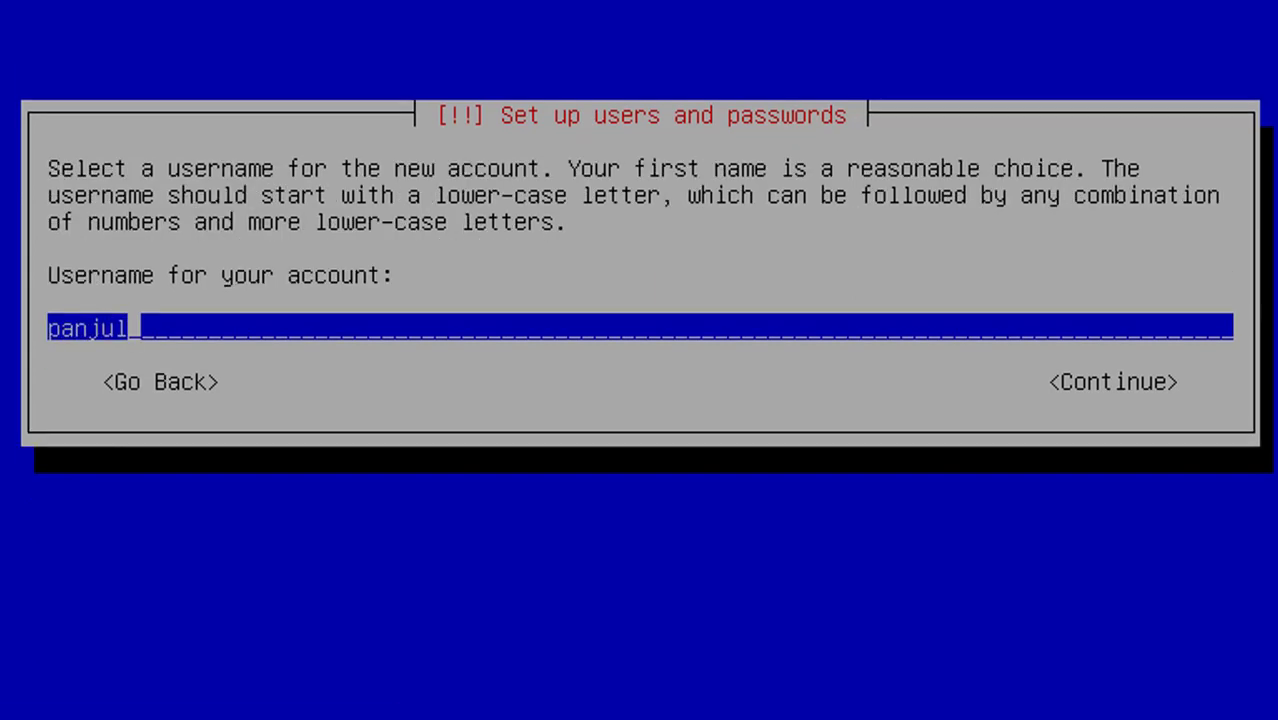
{"action": "key", "text": "Return"}
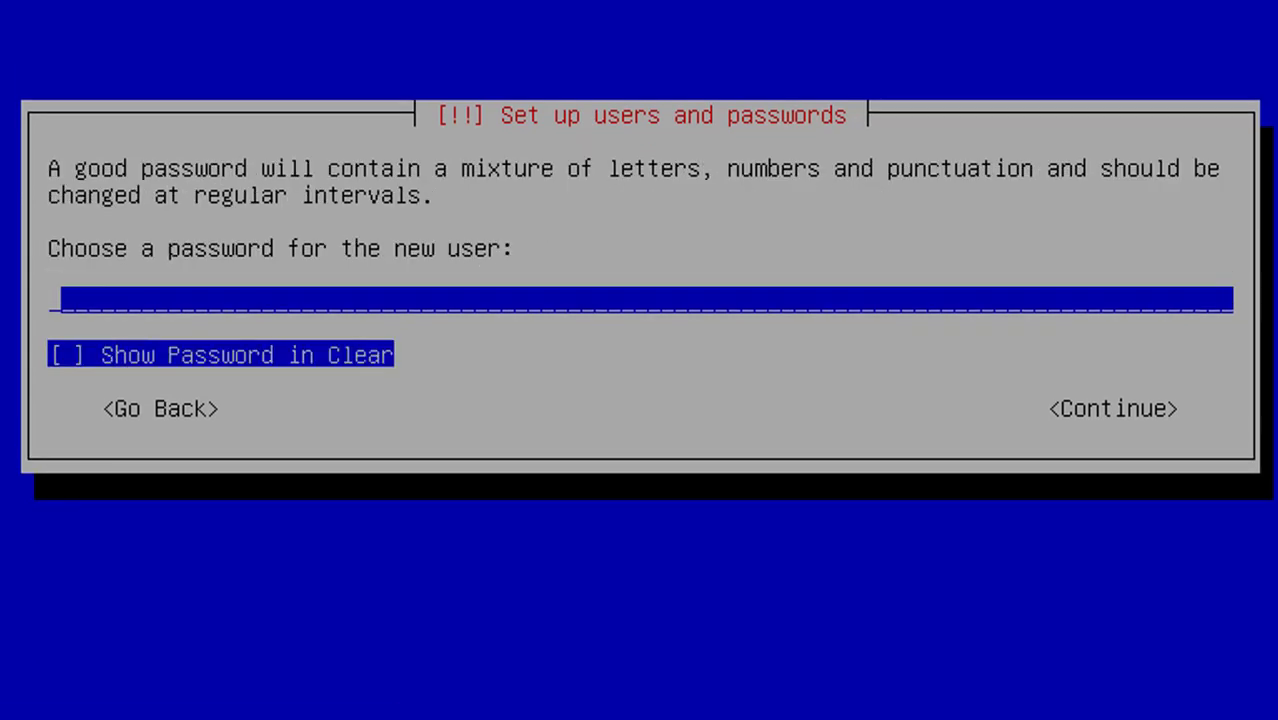
{"action": "type", "text": "*"}
{"action": "key", "text": "Return"}
{"action": "type", "text": "*"}
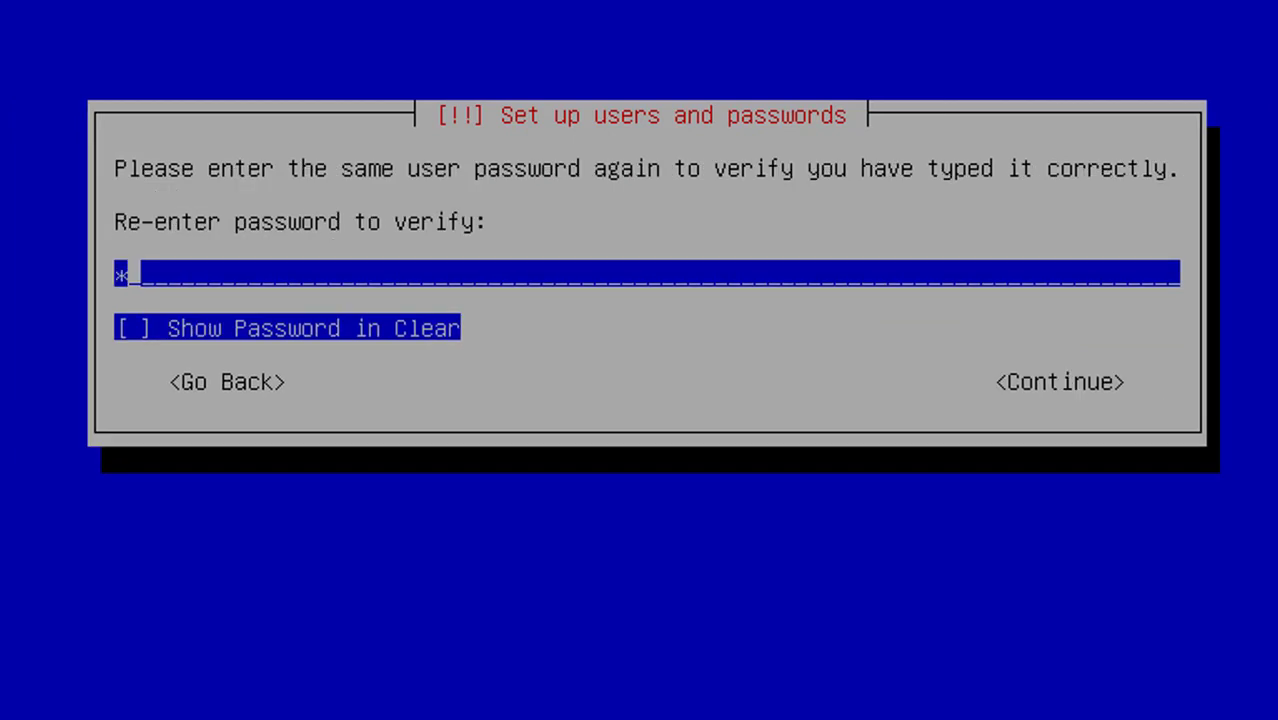
{"action": "key", "text": "Return"}
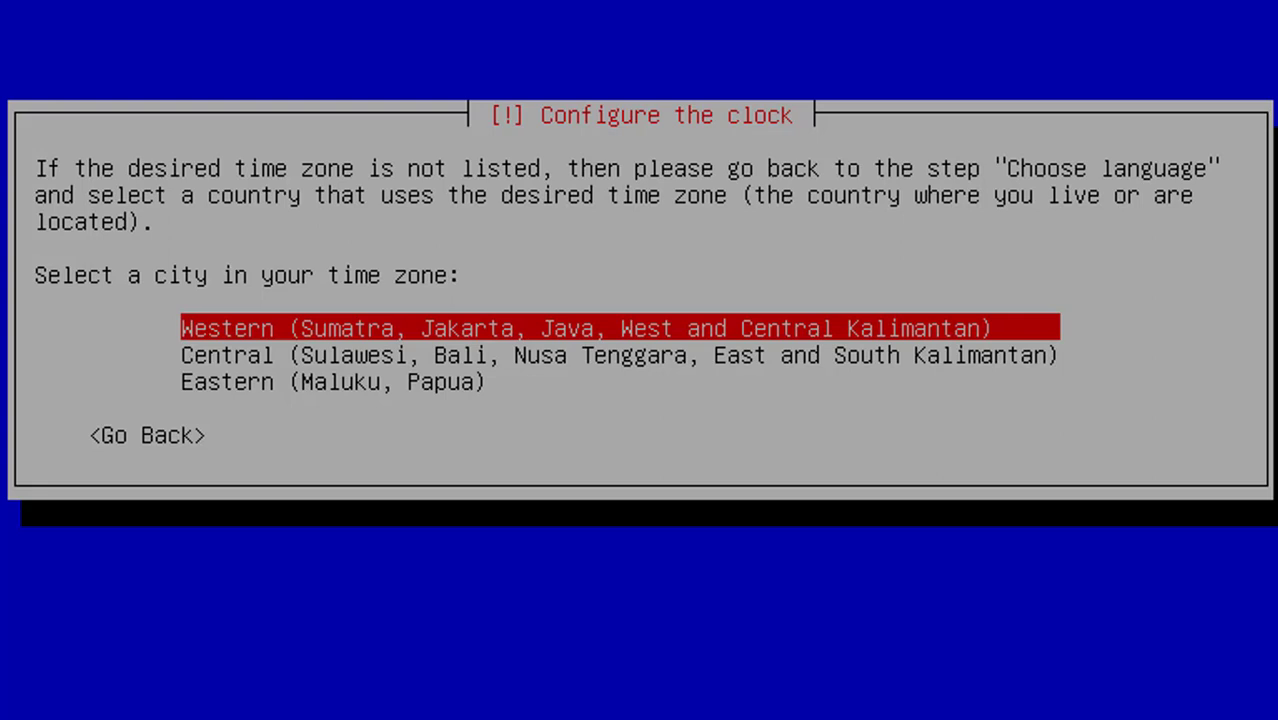
Select the Western (Sumatra, Jakarta, Java) time zone for the clock
{"action": "key", "text": "Return"}
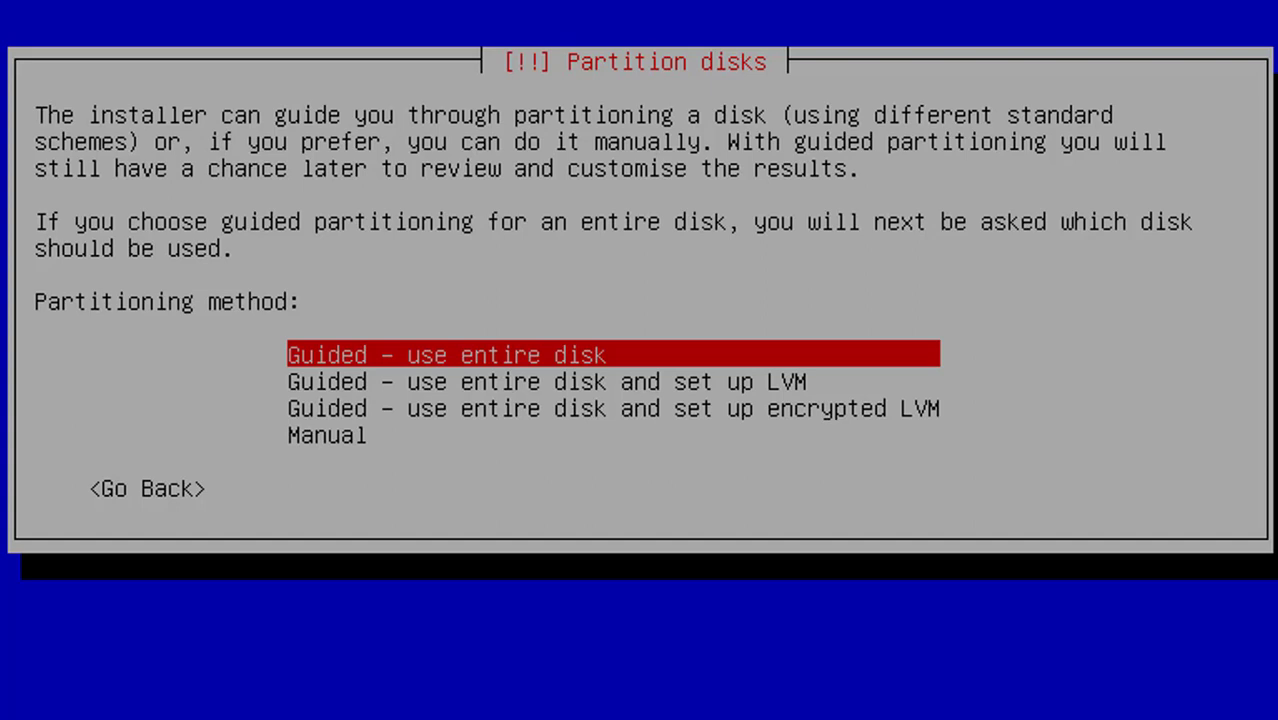
Choose 'Guided - use entire disk' on the 2.1 GB VBOX HARDDISK (sda) with all files in one partition
{"action": "key", "text": "Down"}
{"action": "key", "text": "Down"}
{"action": "key", "text": "Up"}
{"action": "key", "text": "Down"}
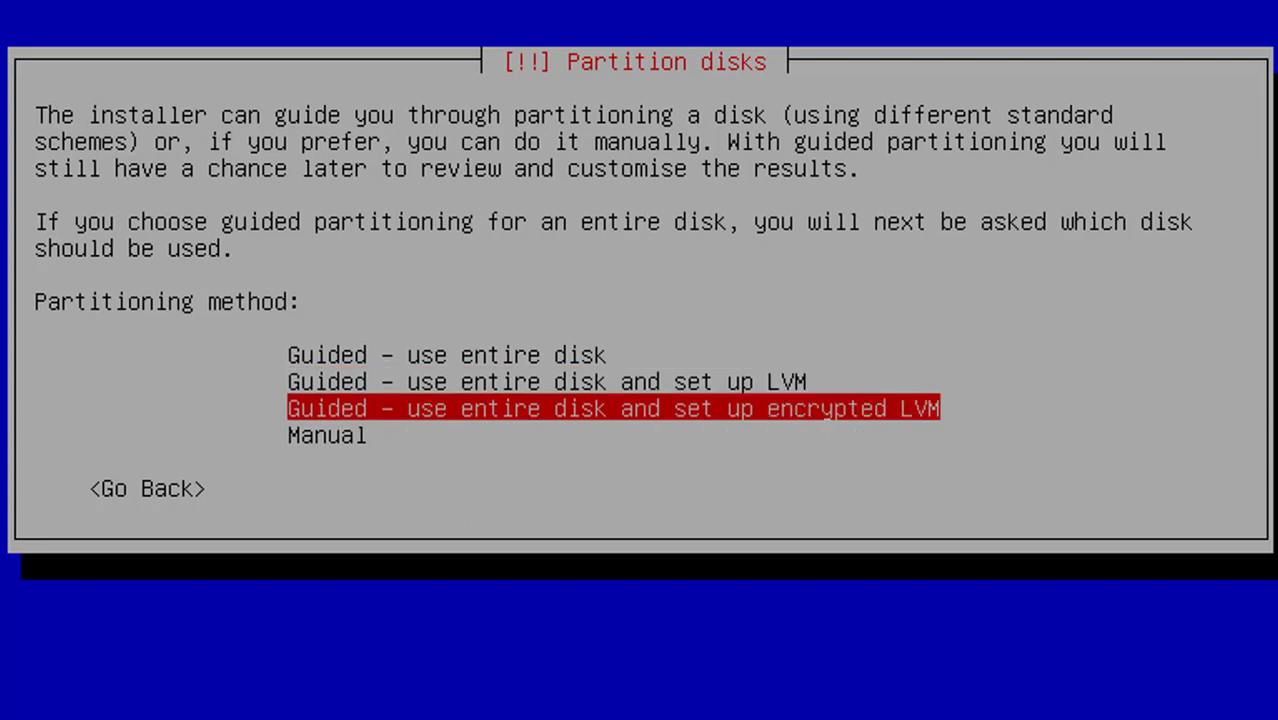
{"action": "key", "text": "Down"}
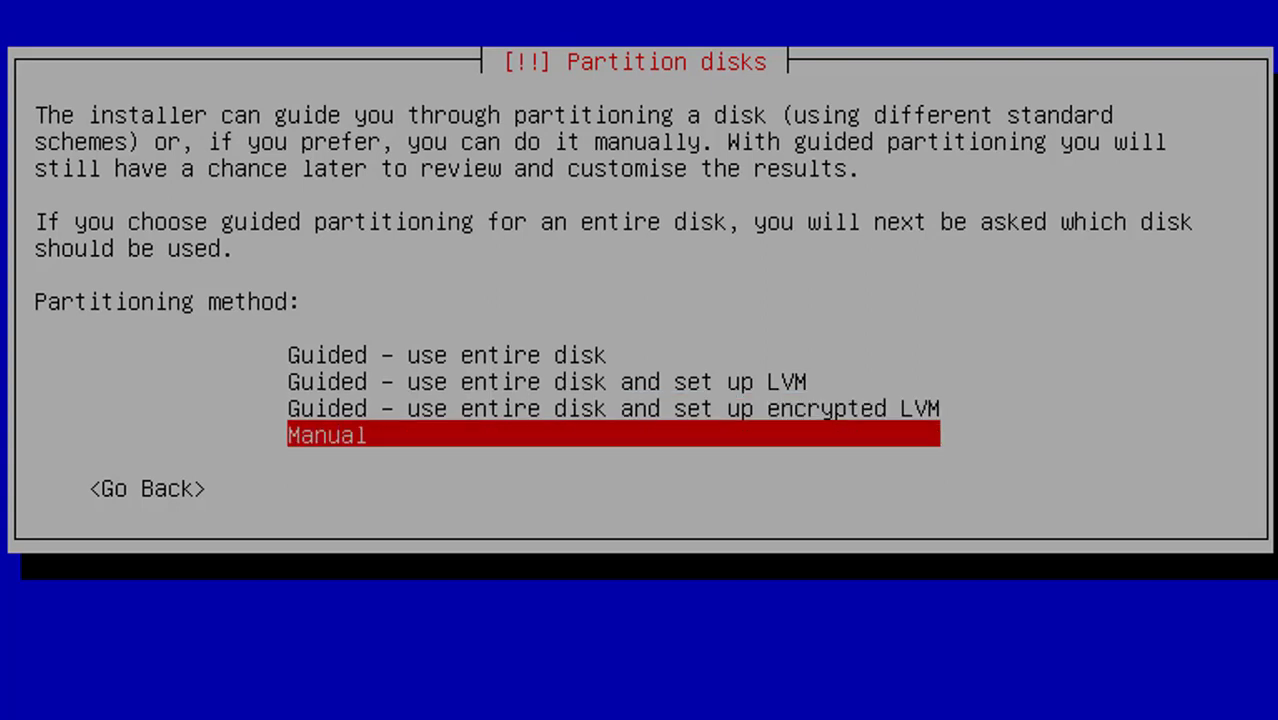
{"action": "key", "text": "Up"}
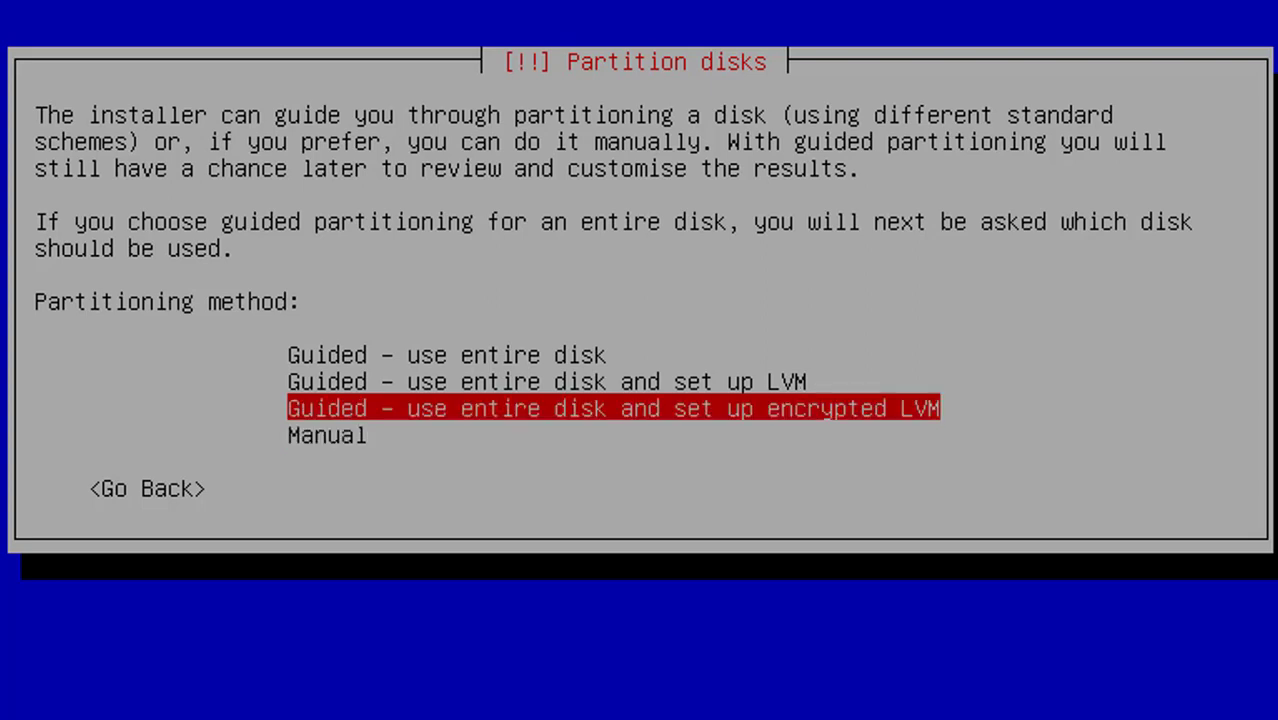
{"action": "key", "text": "Up"}
{"action": "key", "text": "Up"}
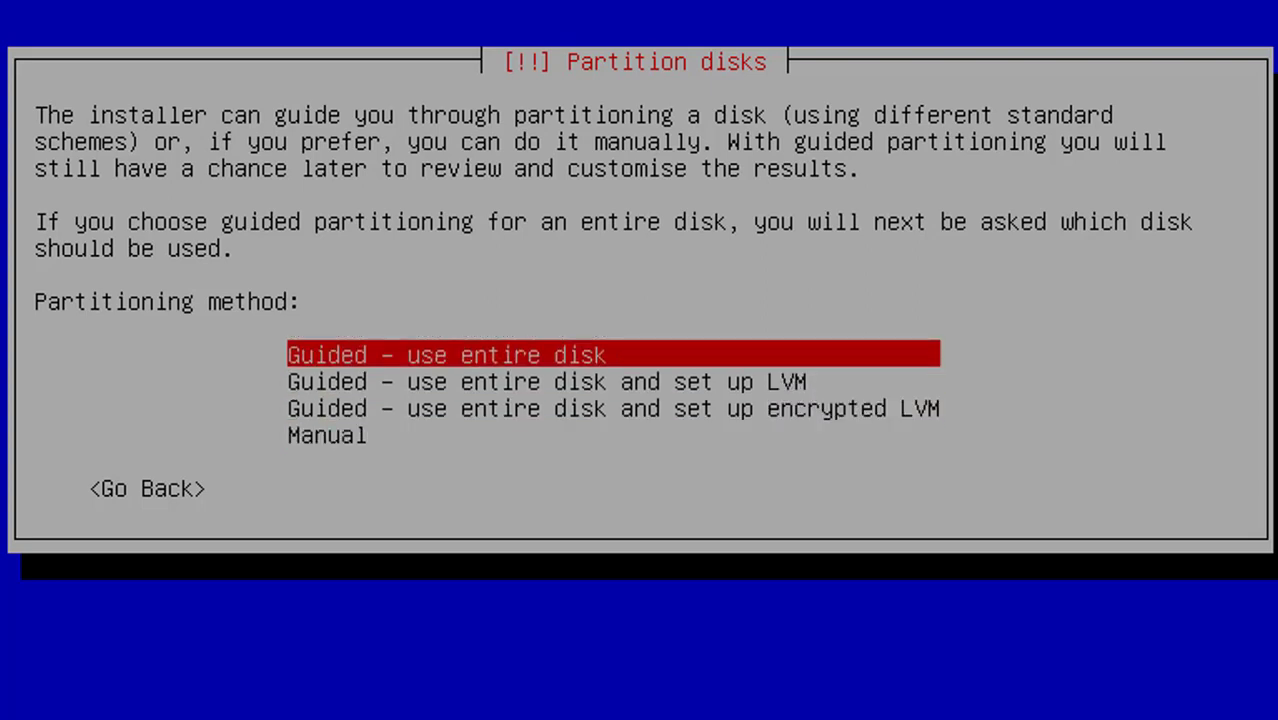
{"action": "key", "text": "Return"}
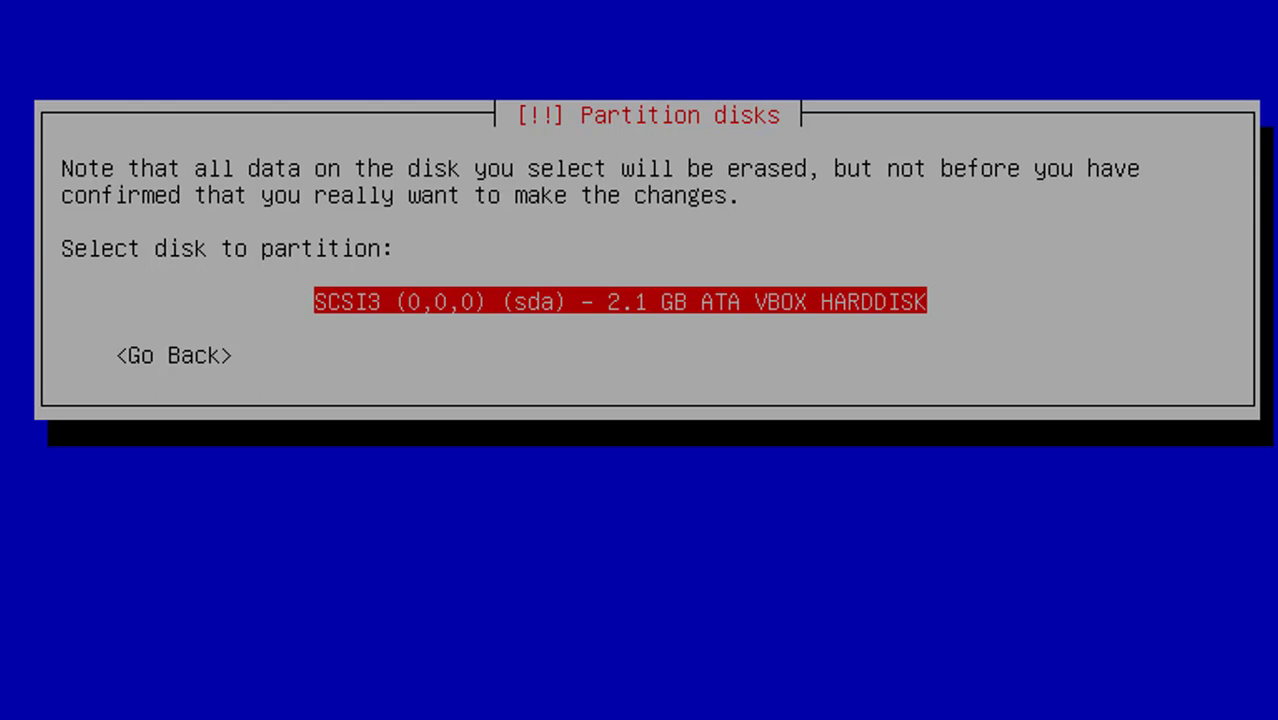
{"action": "key", "text": "Return"}
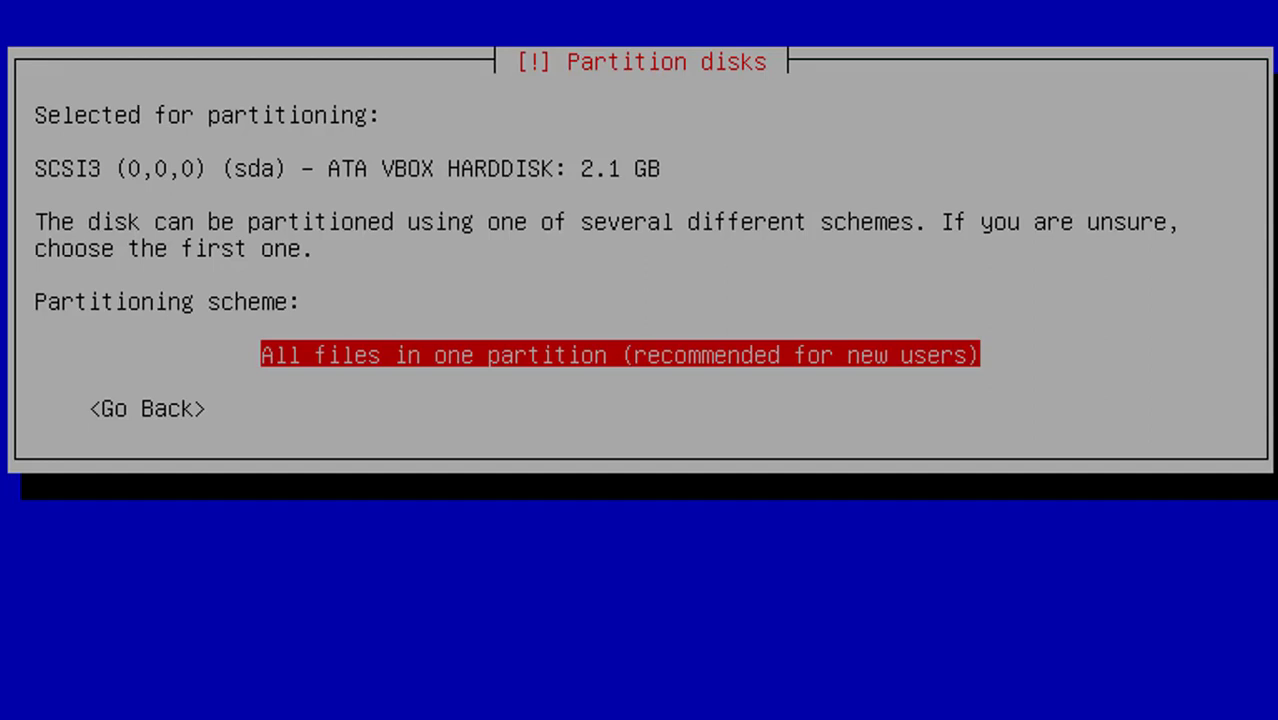
{"action": "key", "text": "Return"}
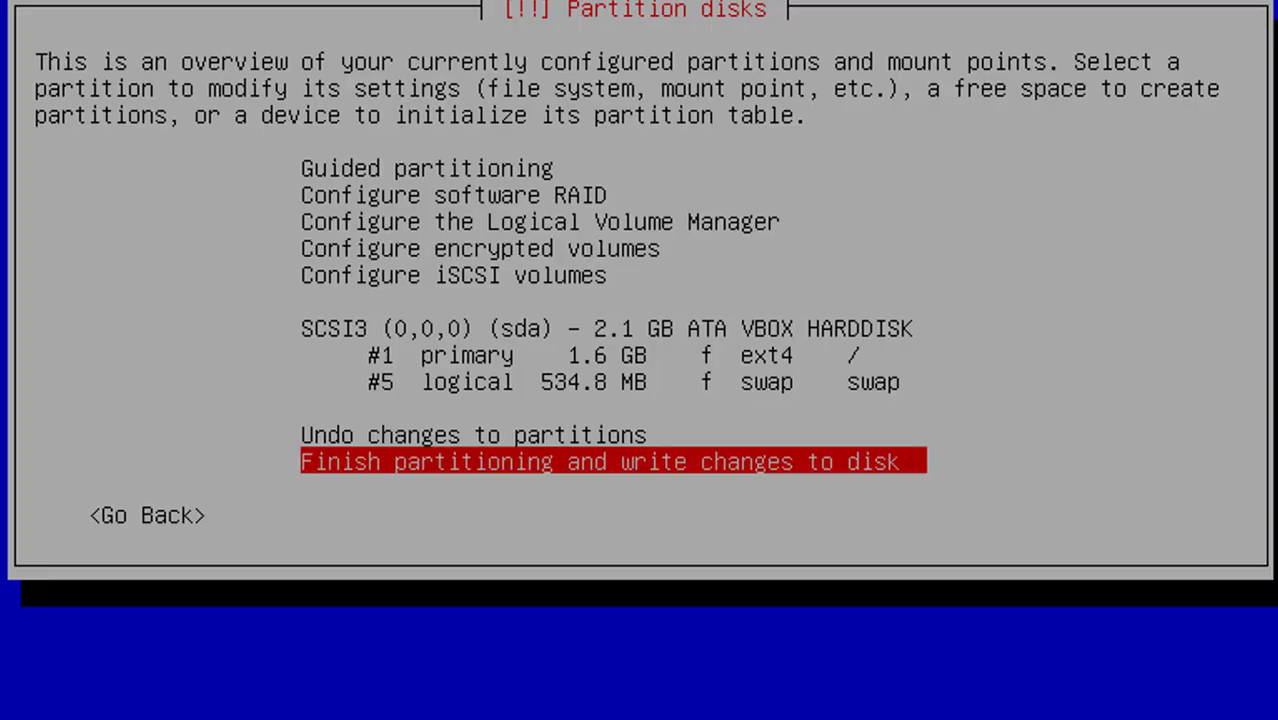
Review the 1.6 GB ext4 root and swap partitions, then finish partitioning and write changes to disk
{"action": "key", "text": "Up"}
{"action": "key", "text": "Up"}
{"action": "key", "text": "Up"}
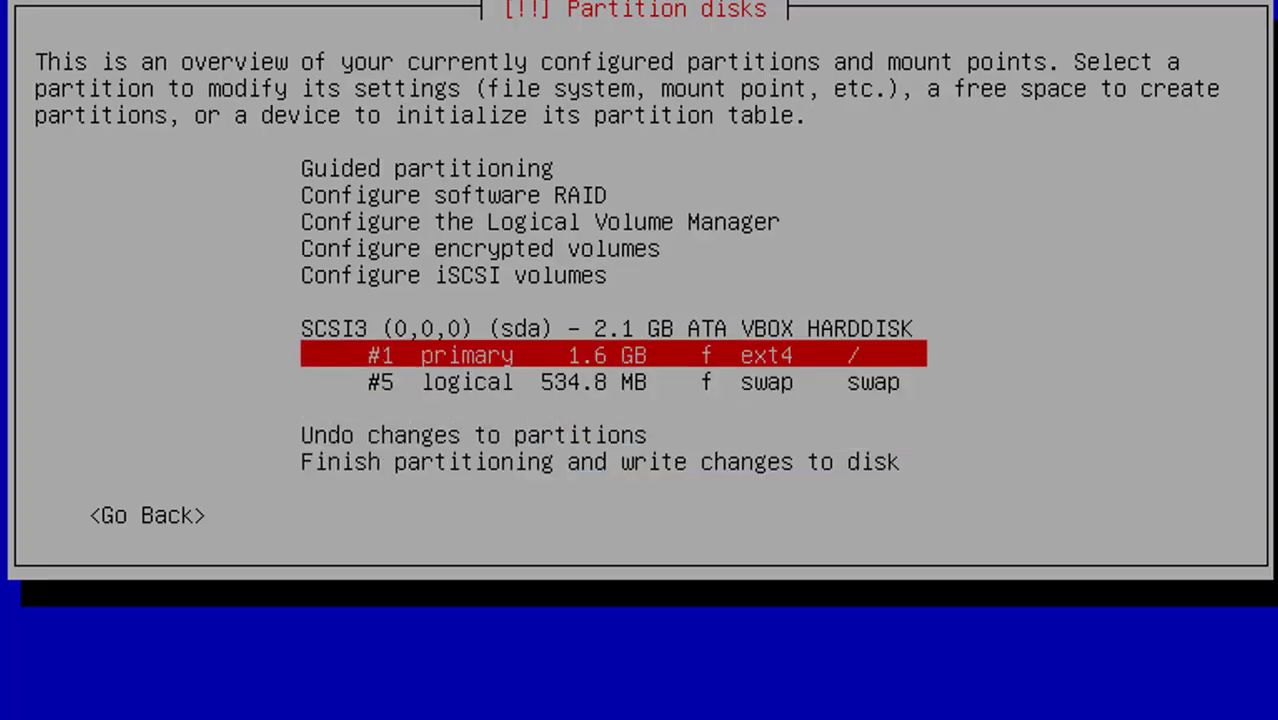
{"action": "key", "text": "Down"}
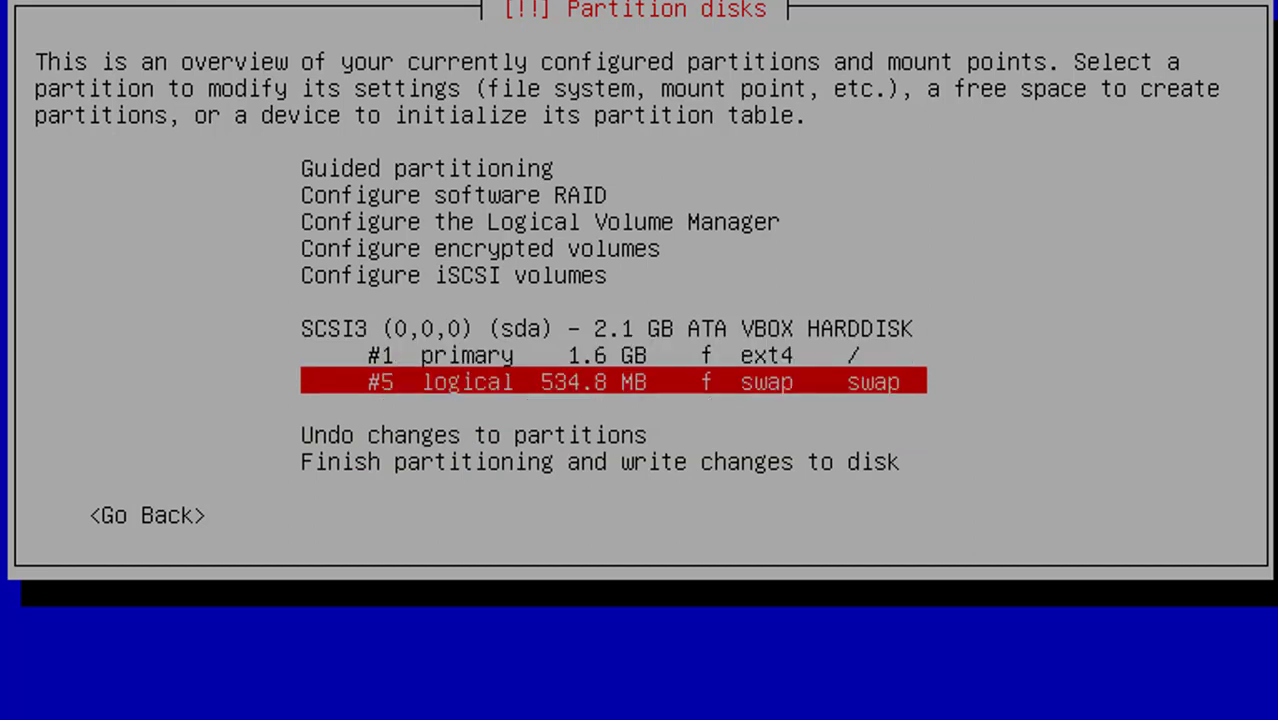
{"action": "key", "text": "Up"}
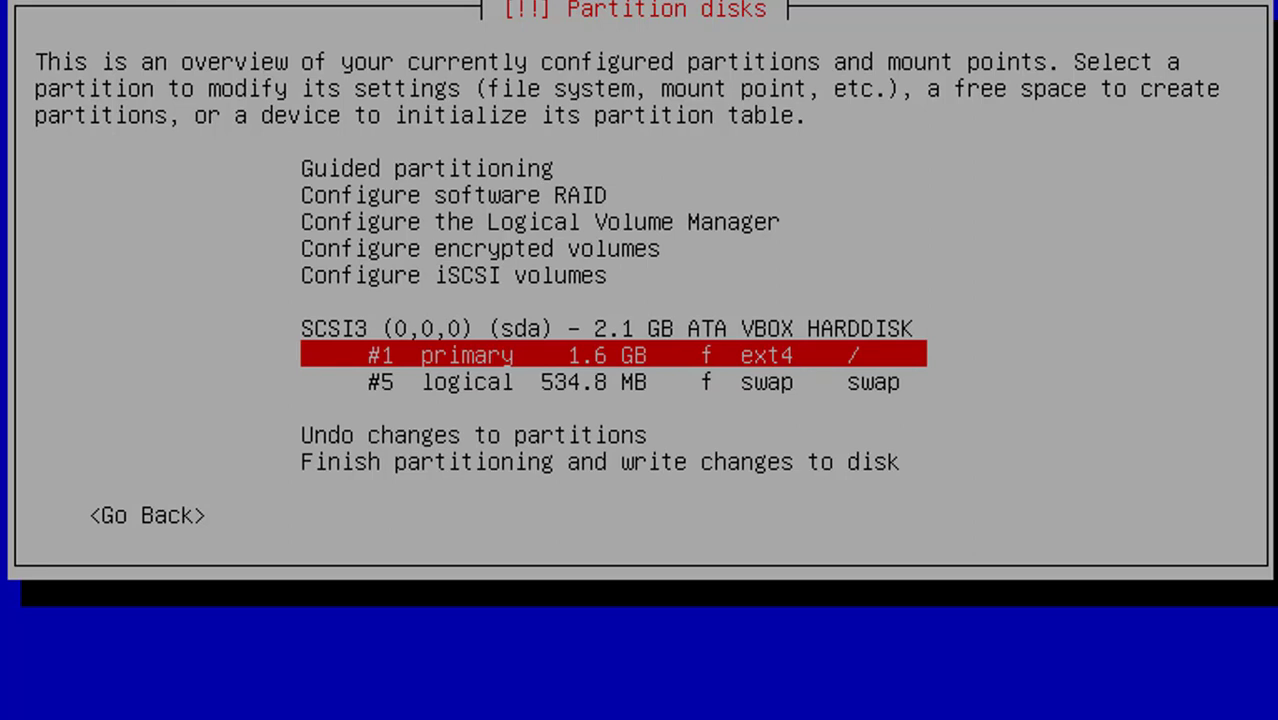
{"action": "key", "text": "Down"}
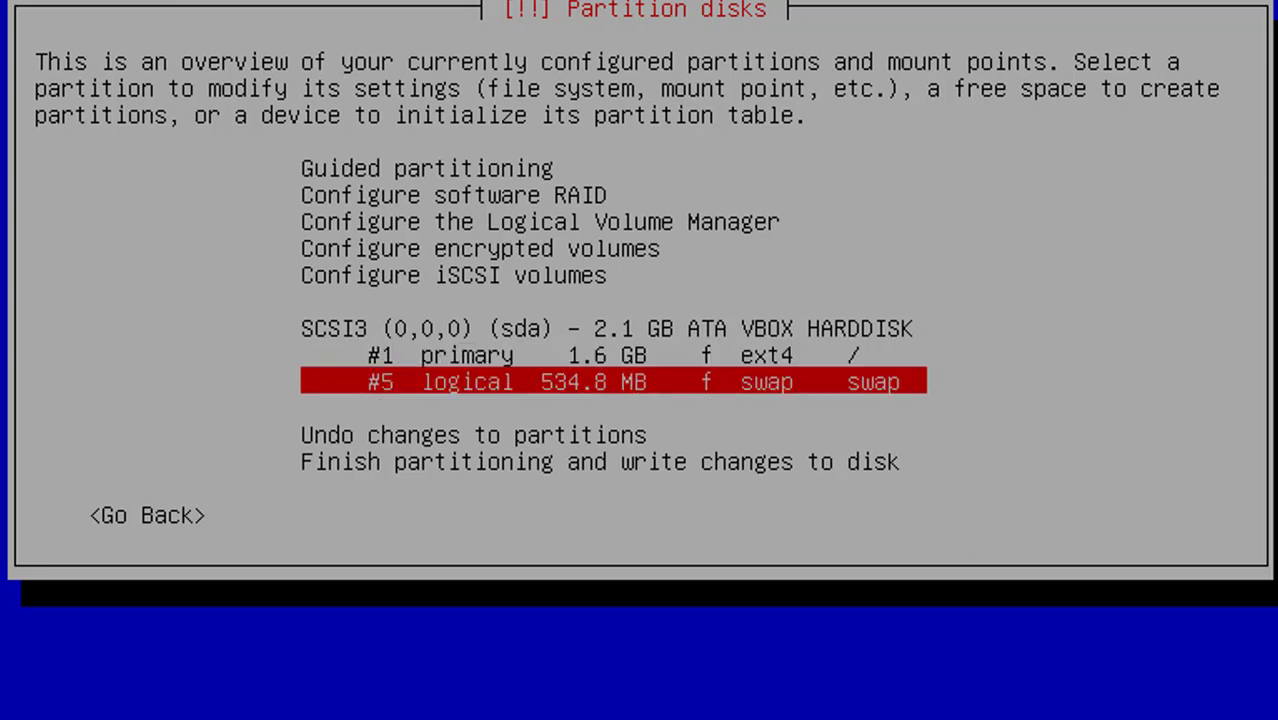
{"action": "key", "text": "Down"}
{"action": "key", "text": "Down"}
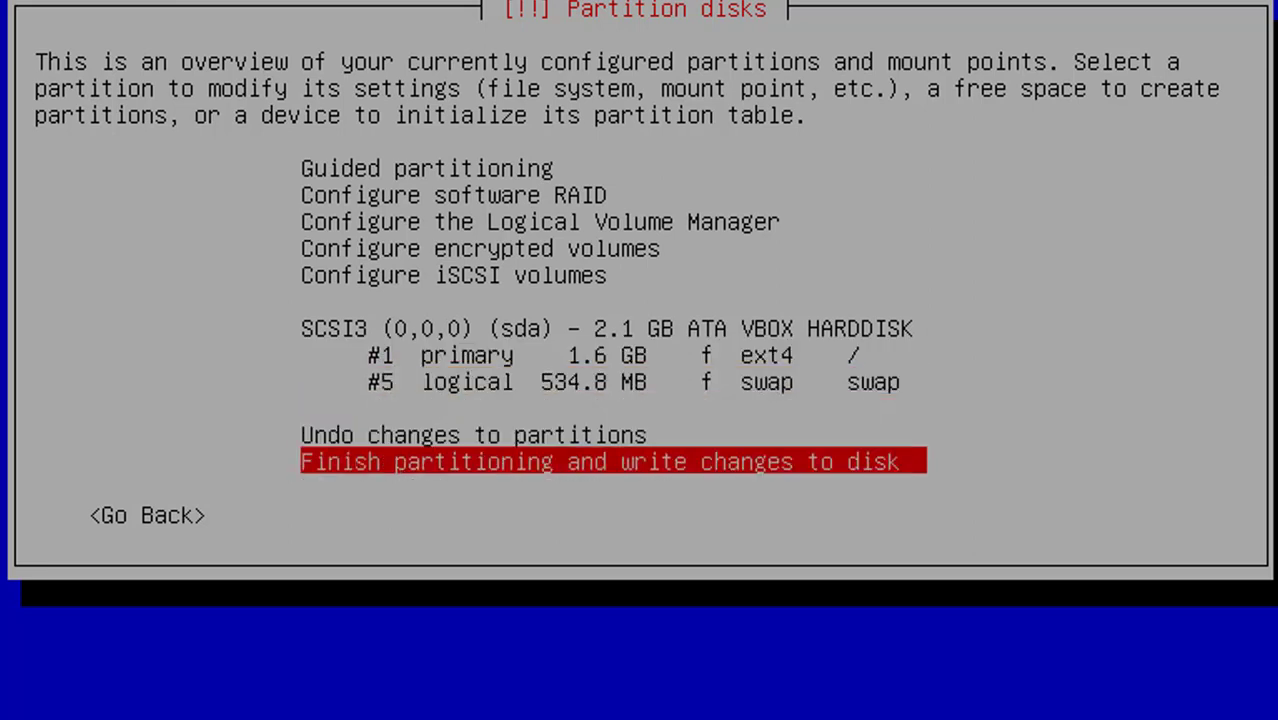
{"action": "key", "text": "Return"}
{"action": "key", "text": "Left"}
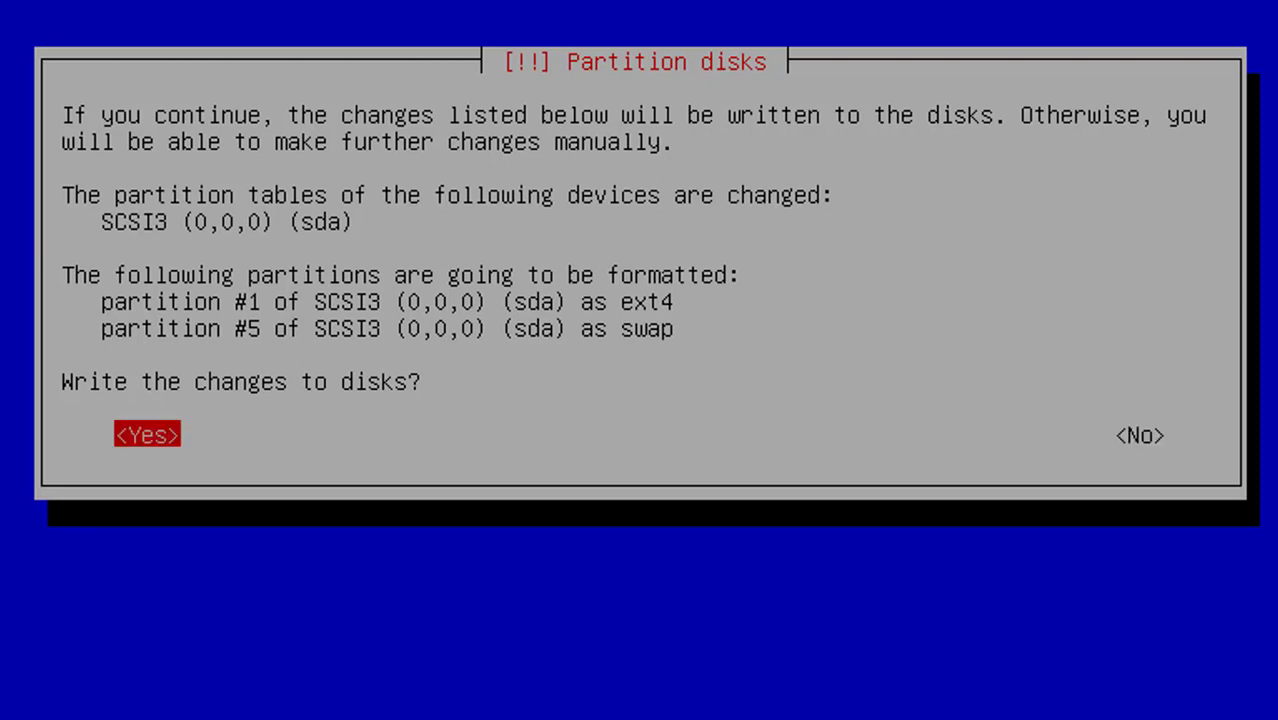
{"action": "key", "text": "Return"}
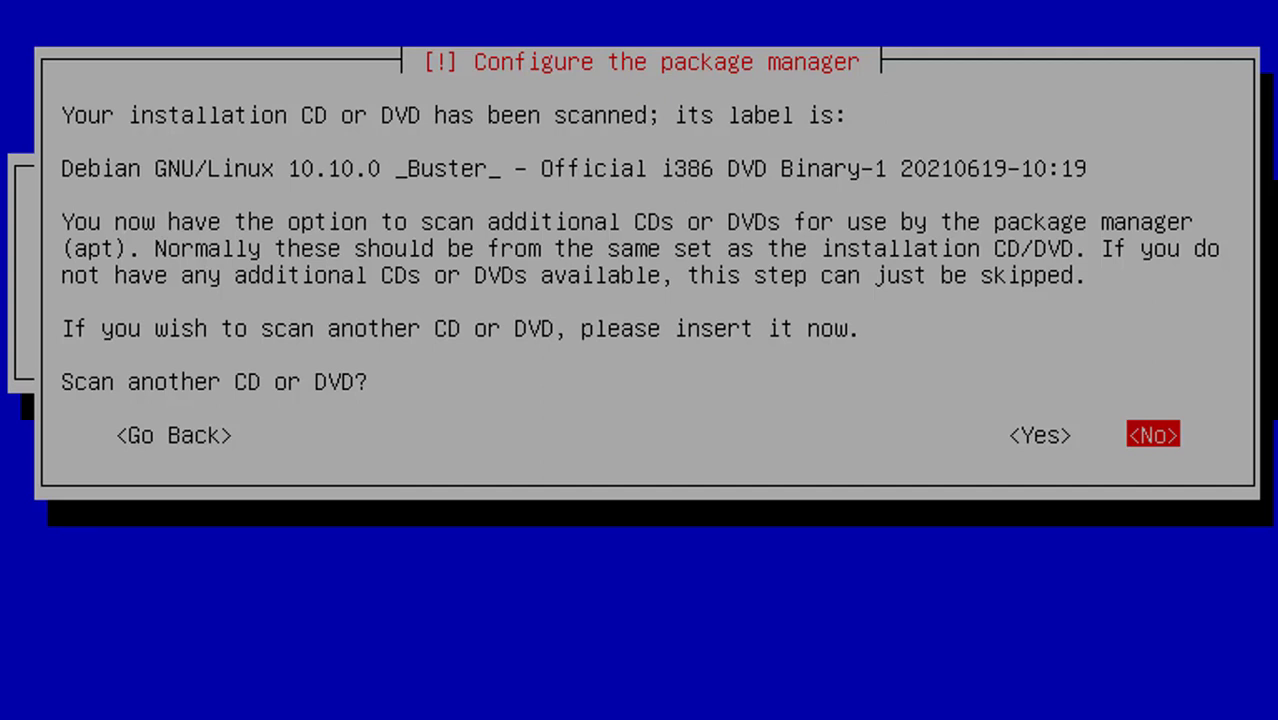
Answer No to scanning another disc, using a network mirror, and the popularity-contest survey
{"action": "key", "text": "Return"}
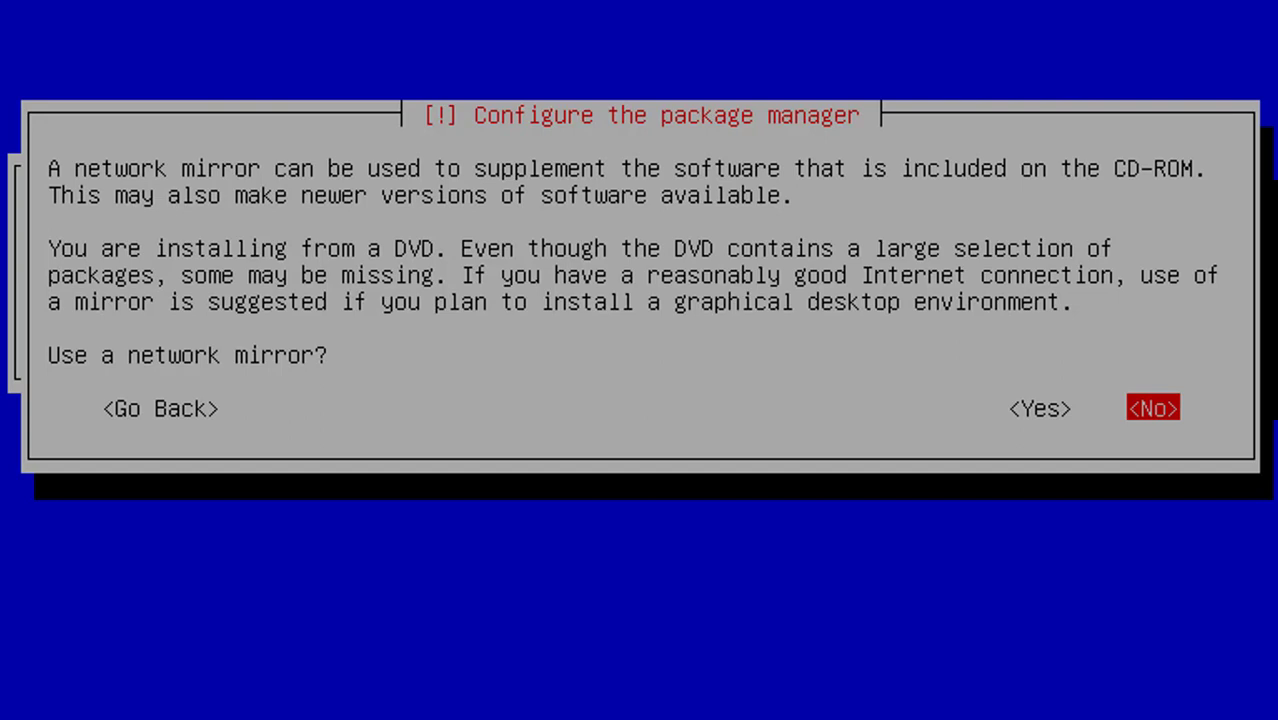
{"action": "key", "text": "Return"}
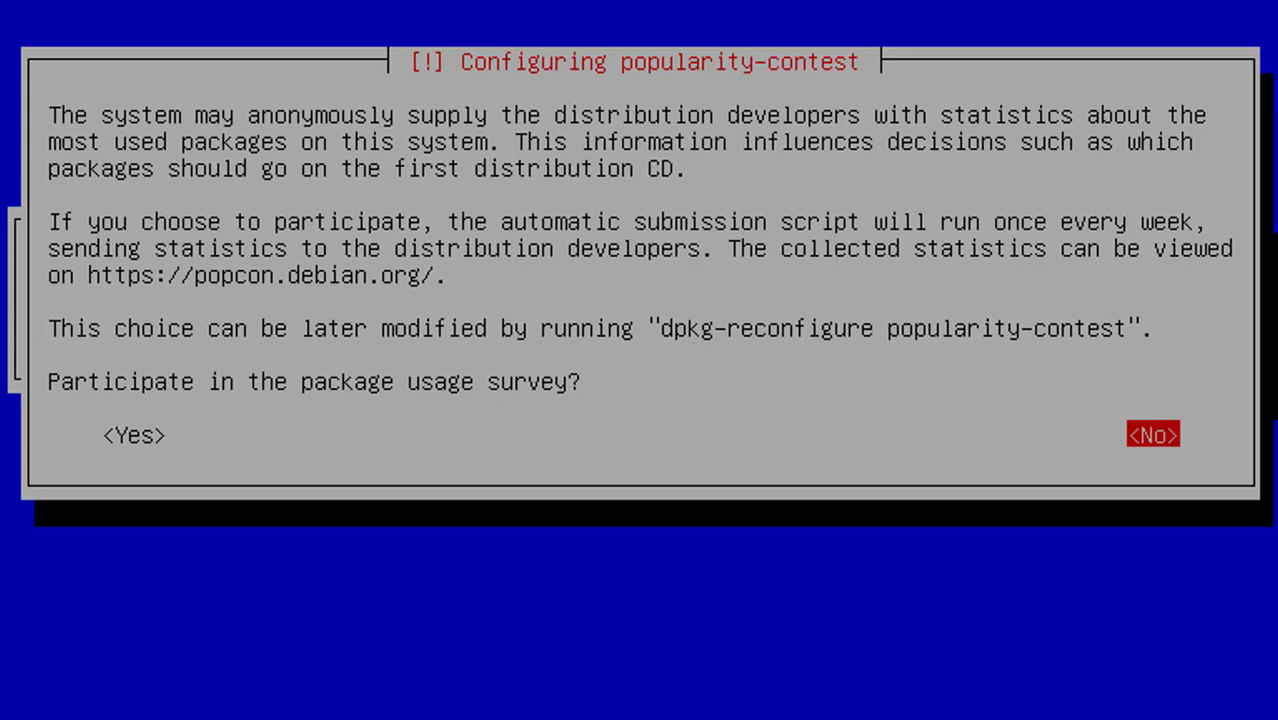
{"action": "key", "text": "Return"}
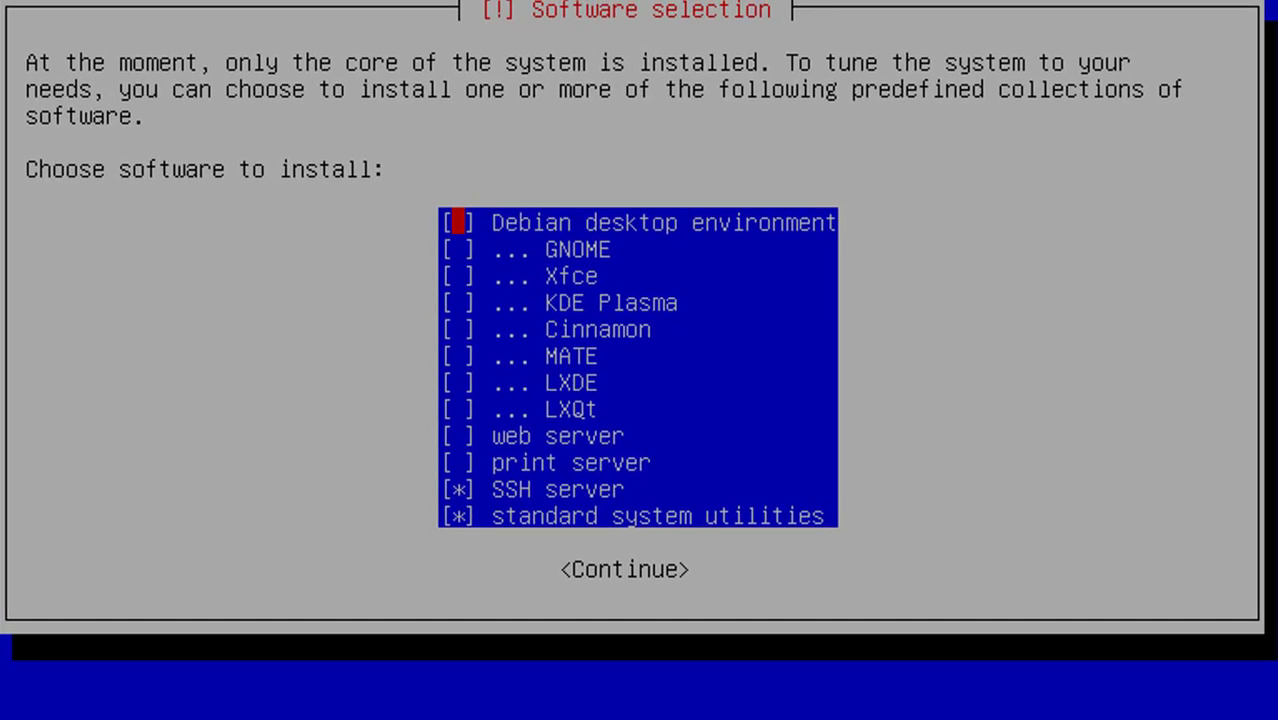
Uncheck SSH server, keep standard system utilities, and start the software installation
{"action": "key", "text": "Down"}
{"action": "key", "text": "Down"}
{"action": "key", "text": "Down"}
{"action": "key", "text": "Down"}
{"action": "key", "text": "Down"}
{"action": "key", "text": "Down"}
{"action": "key", "text": "Down"}
{"action": "key", "text": "Down"}
{"action": "key", "text": "Down"}
{"action": "key", "text": "Down"}
{"action": "key", "text": "Down"}
{"action": "key", "text": "Up"}
{"action": "key", "text": "Up"}
{"action": "key", "text": "Up"}
{"action": "key", "text": "Up"}
{"action": "key", "text": "Up"}
{"action": "key", "text": "Up"}
{"action": "key", "text": "Up"}
{"action": "key", "text": "Up"}
{"action": "key", "text": "Up"}
{"action": "key", "text": "Up"}
{"action": "key", "text": "Up"}
{"action": "key", "text": "Down"}
{"action": "key", "text": "Down"}
{"action": "key", "text": "Down"}
{"action": "key", "text": "Down"}
{"action": "key", "text": "Down"}
{"action": "key", "text": "Down"}
{"action": "key", "text": "Down"}
{"action": "key", "text": "Down"}
{"action": "key", "text": "Down"}
{"action": "key", "text": "Down"}
{"action": "key", "text": "Down"}
{"action": "key", "text": "Up"}
{"action": "key", "text": "space"}
{"action": "key", "text": "Down"}
{"action": "key", "text": "Up"}
{"action": "key", "text": "space"}
{"action": "key", "text": "space"}
{"action": "key", "text": "Down"}
{"action": "key", "text": "Return"}
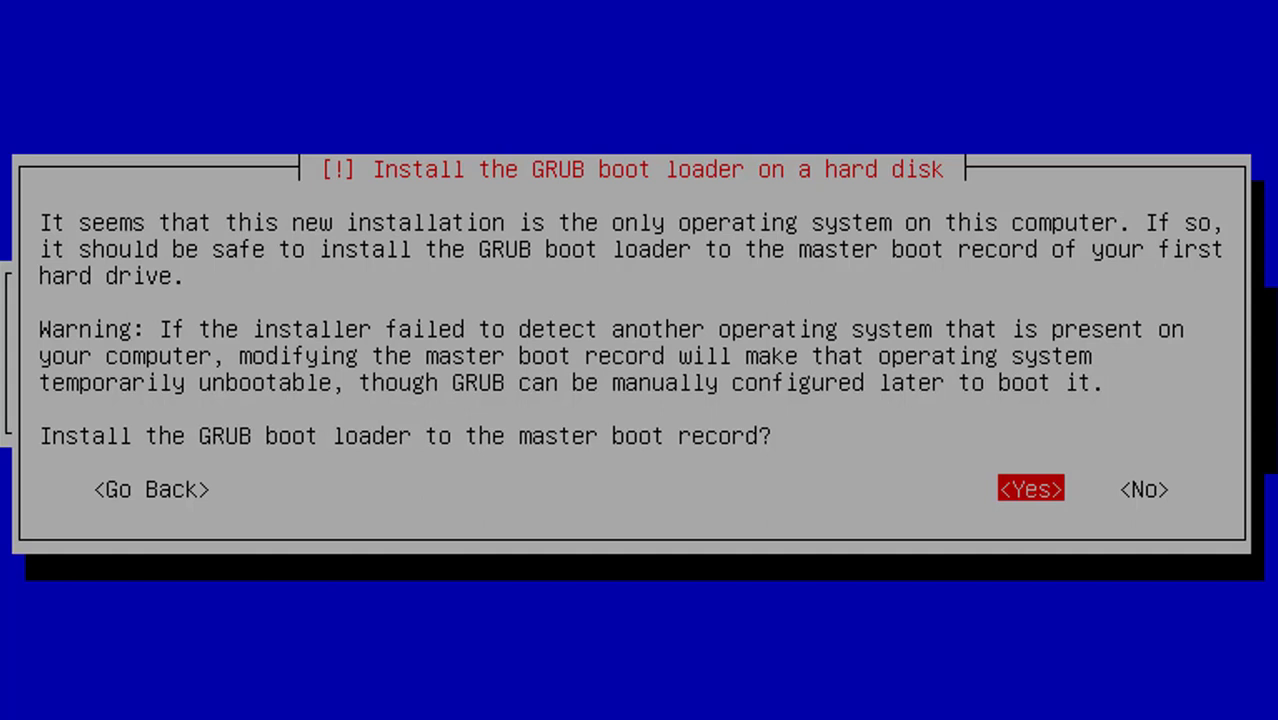
Install the GRUB boot loader to the master boot record on /dev/sda
{"action": "key", "text": "Return"}
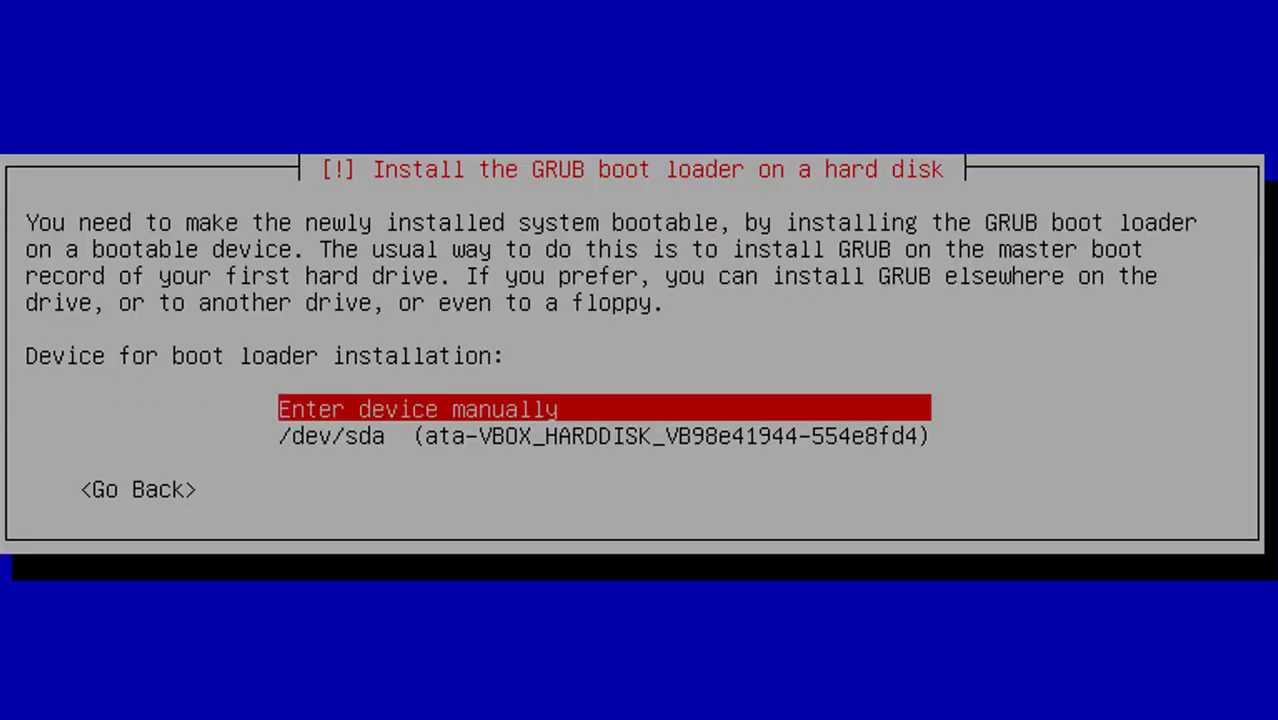
{"action": "key", "text": "Down"}
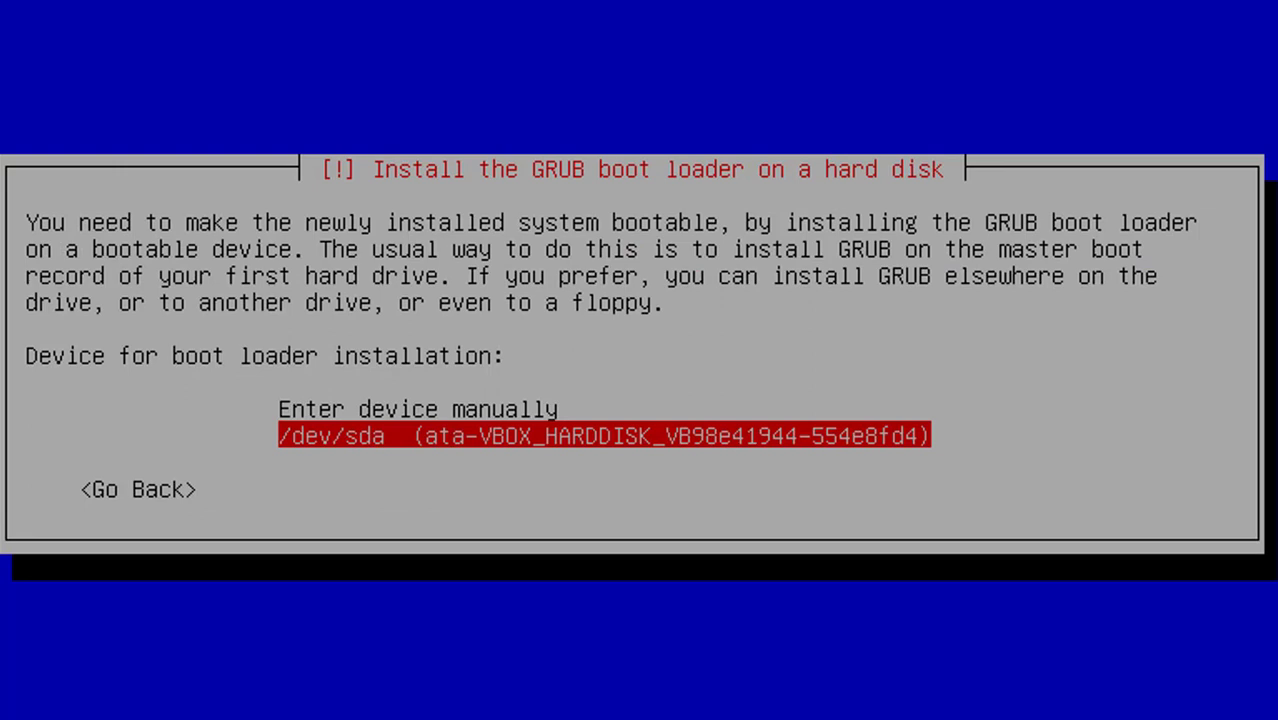
{"action": "key", "text": "Up"}
{"action": "key", "text": "Down"}
{"action": "key", "text": "Up"}
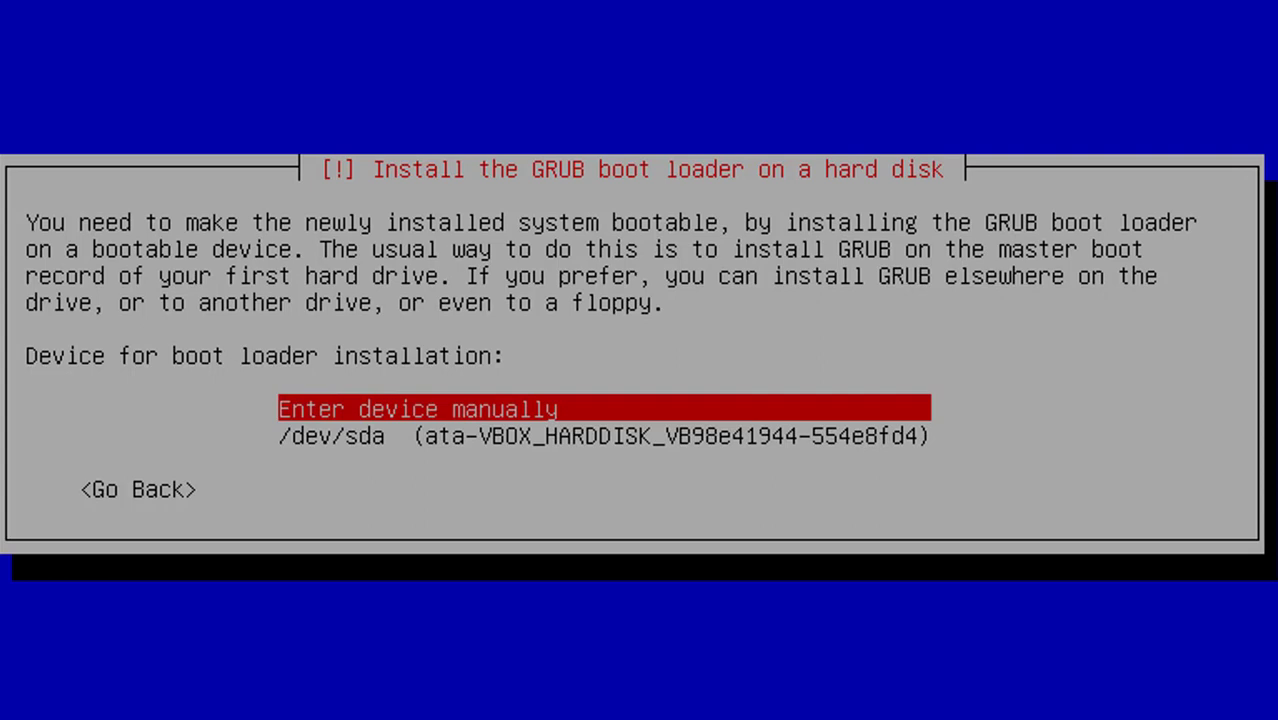
{"action": "key", "text": "Down"}
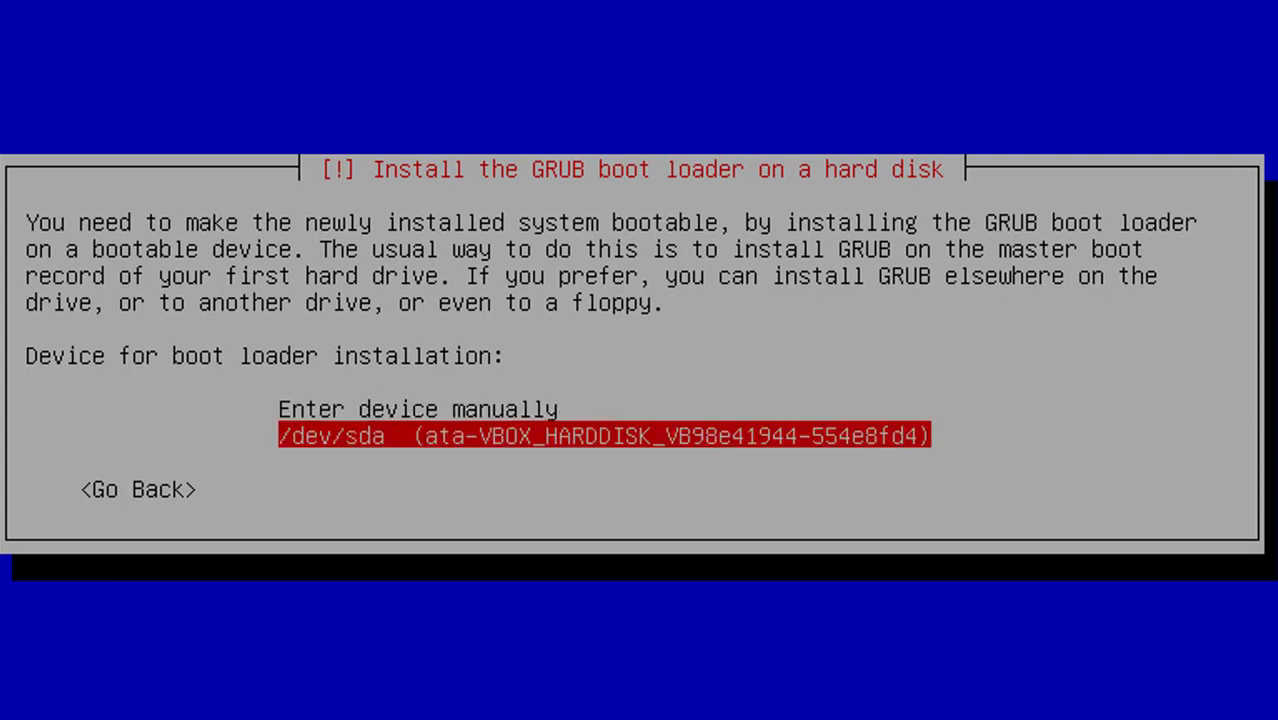
{"action": "key", "text": "Return"}
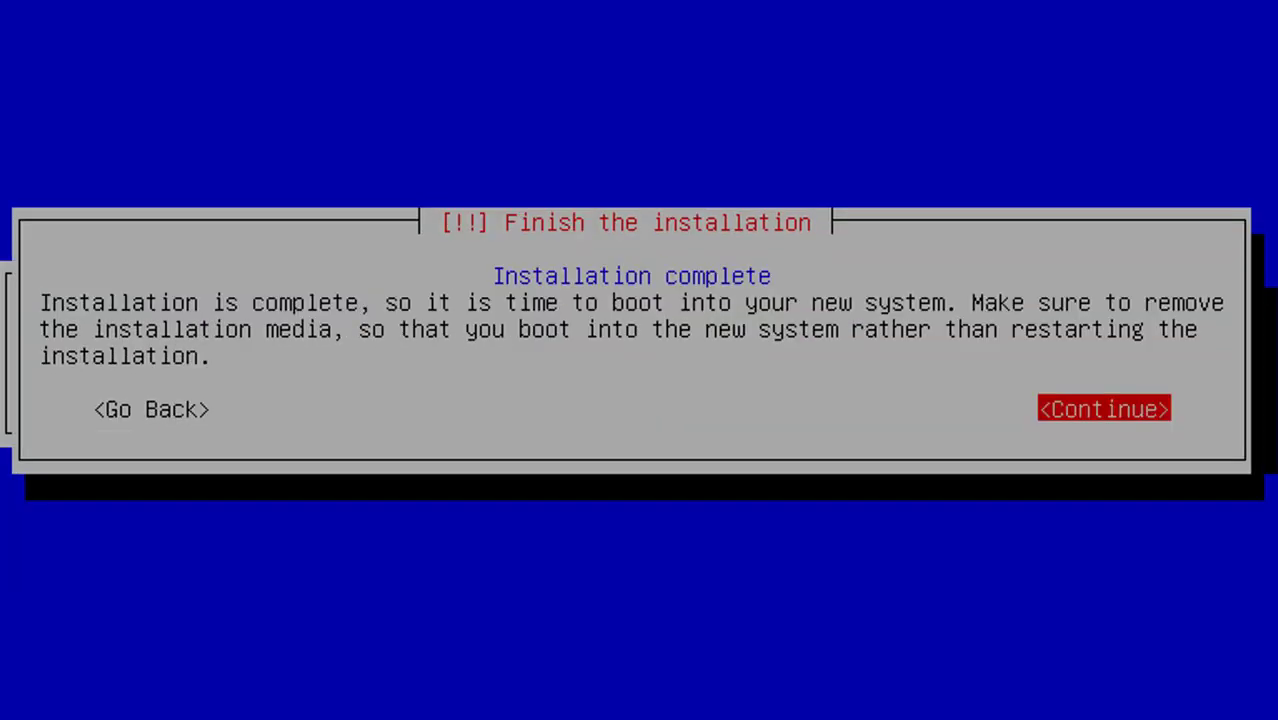
Continue past Installation complete so the VM reboots to the Debian login prompt
{"action": "key", "text": "Return"}
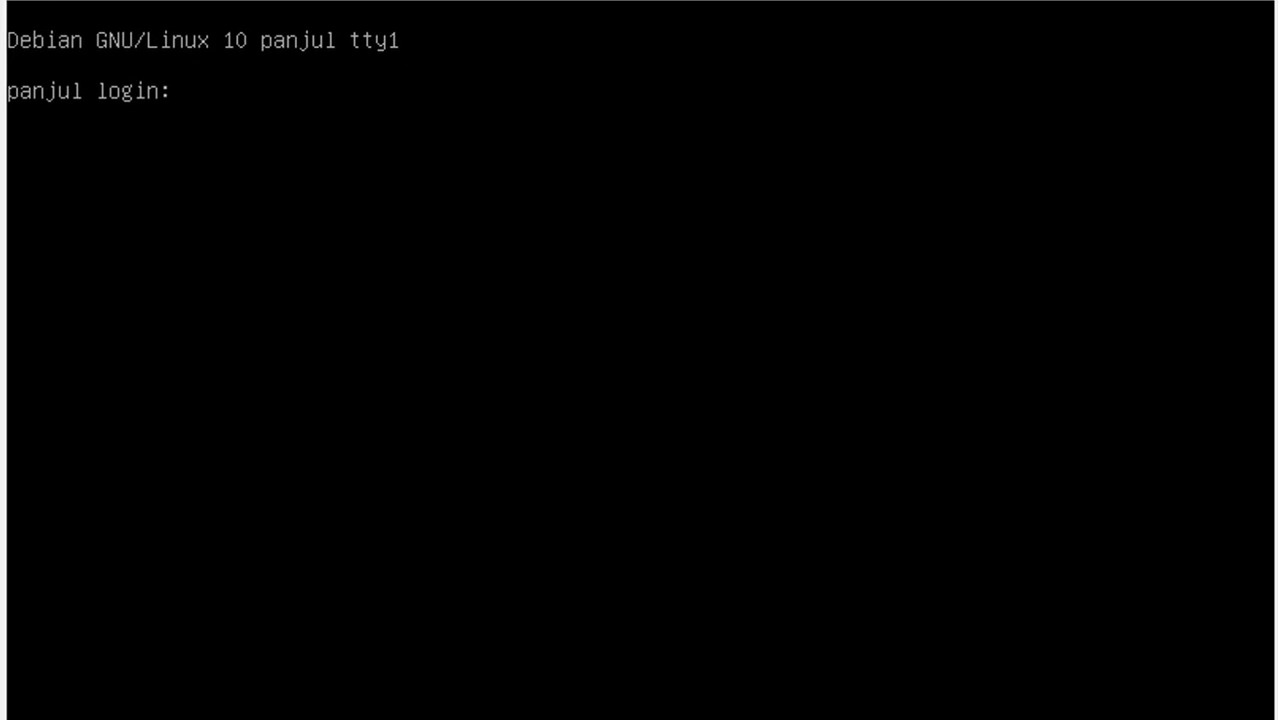
Log in as root with the root password, then bring up the Close Virtual Machine dialog
{"action": "type", "text": "root"}
{"action": "key", "text": "Return"}
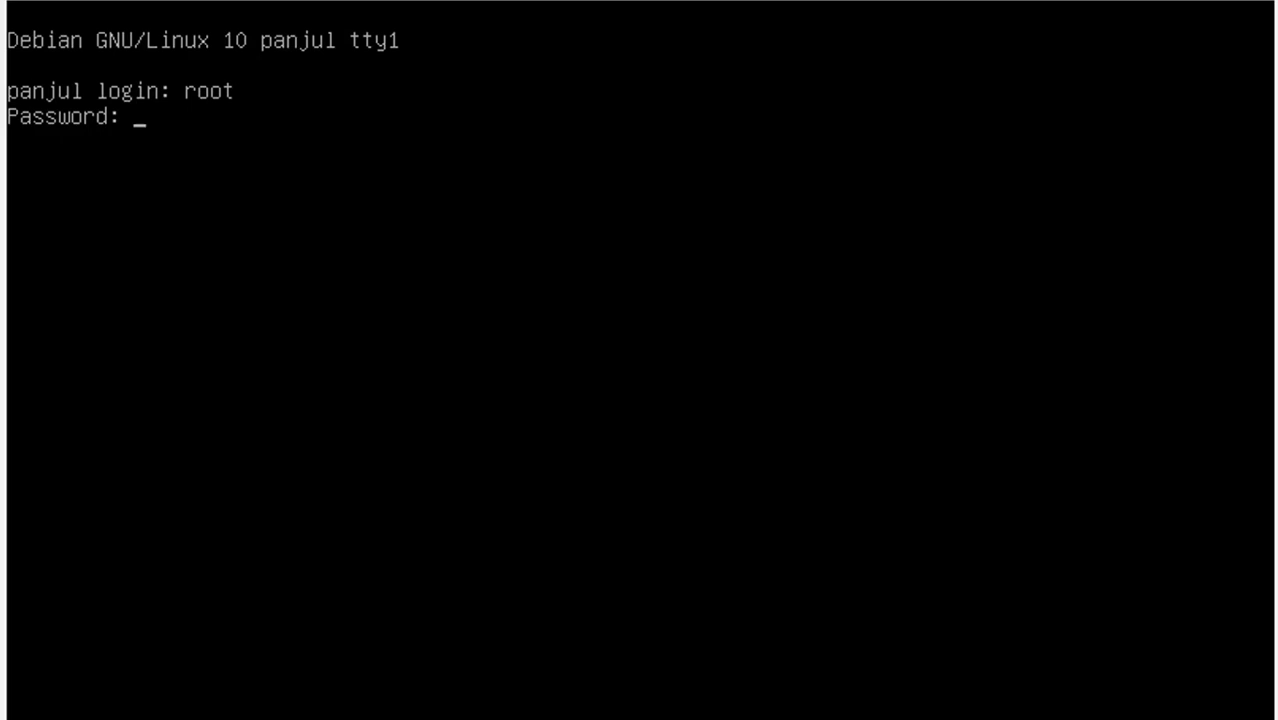
{"action": "key", "text": "Return"}
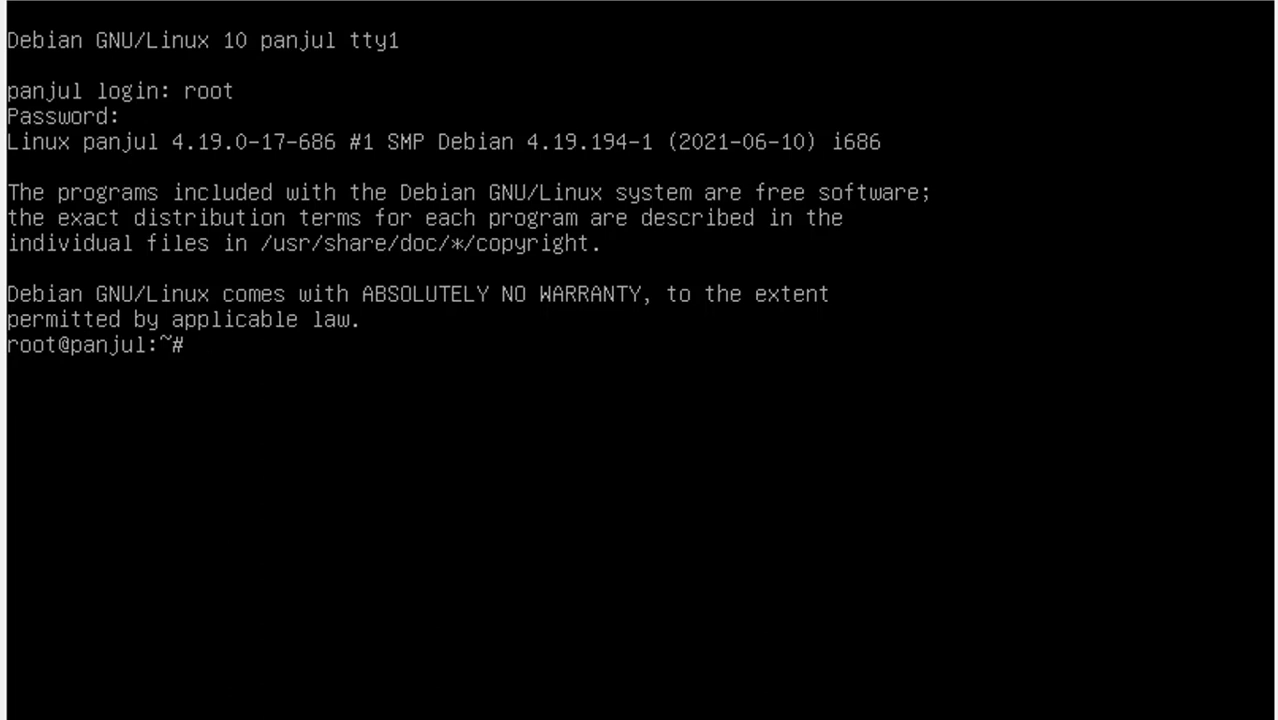
{"action": "key", "text": "alt+F4"}
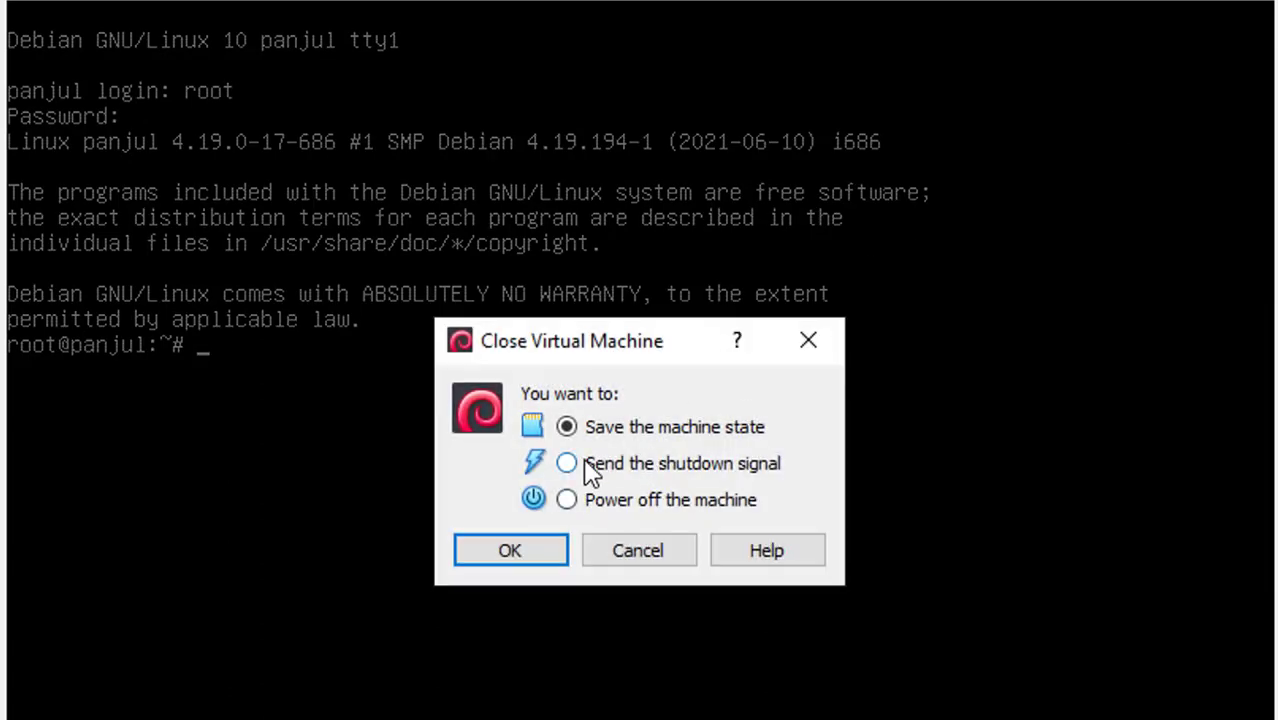
Cancel the Close Virtual Machine dialog and run poweroff at the root prompt
{"action": "left_click", "coordinate": [588, 464]}
{"action": "left_click", "coordinate": [598, 500]}
{"action": "left_click", "coordinate": [600, 433]}
{"action": "left_click", "coordinate": [805, 348]}
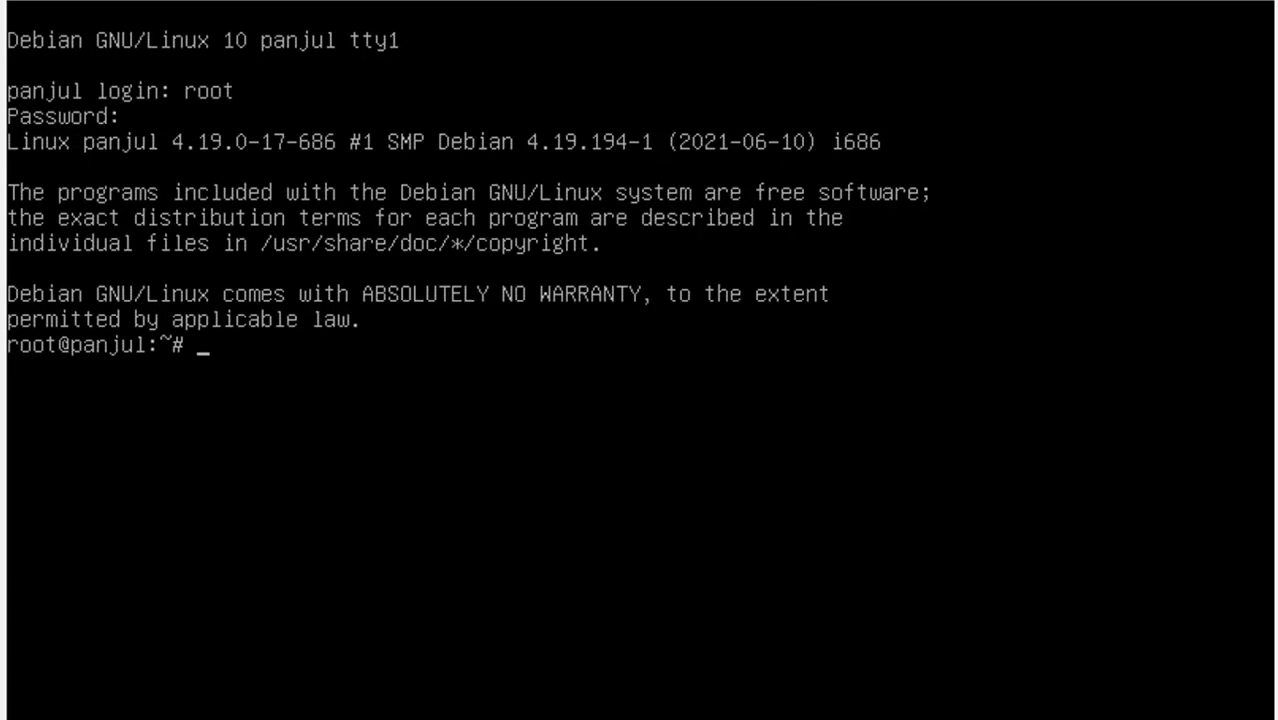
{"action": "type", "text": "poweroff"}
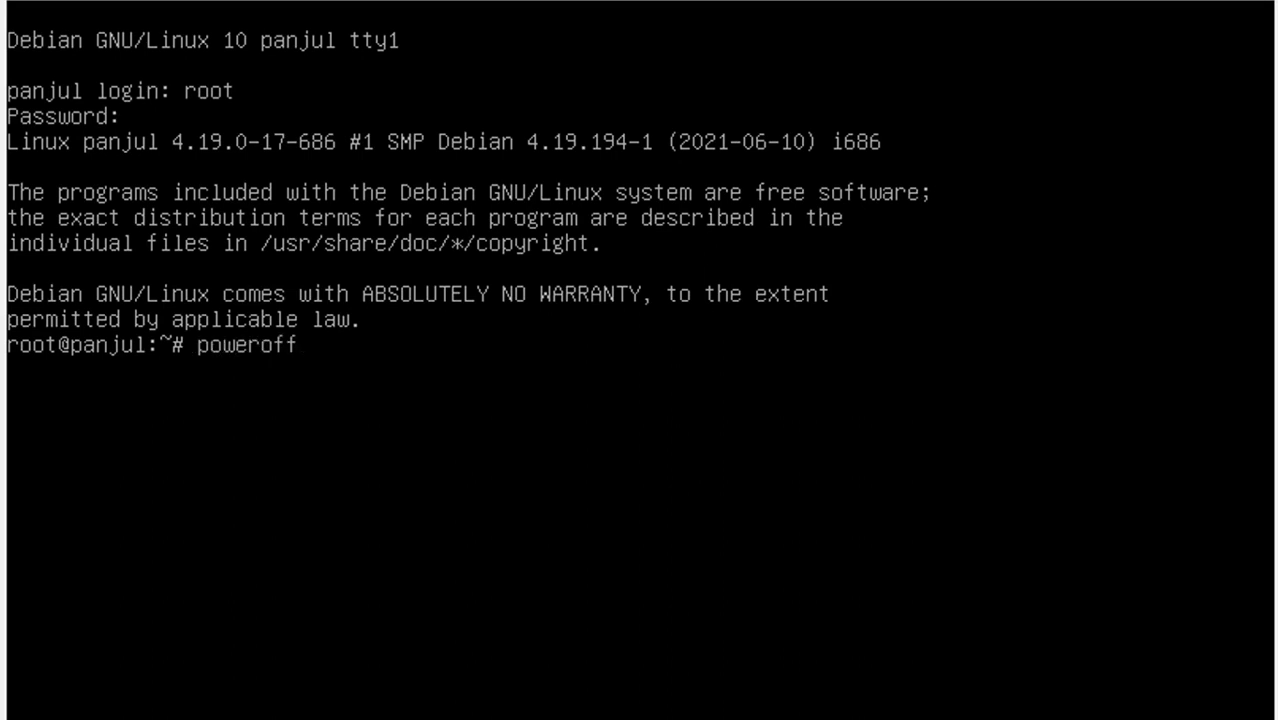
{"action": "key", "text": "Return"}
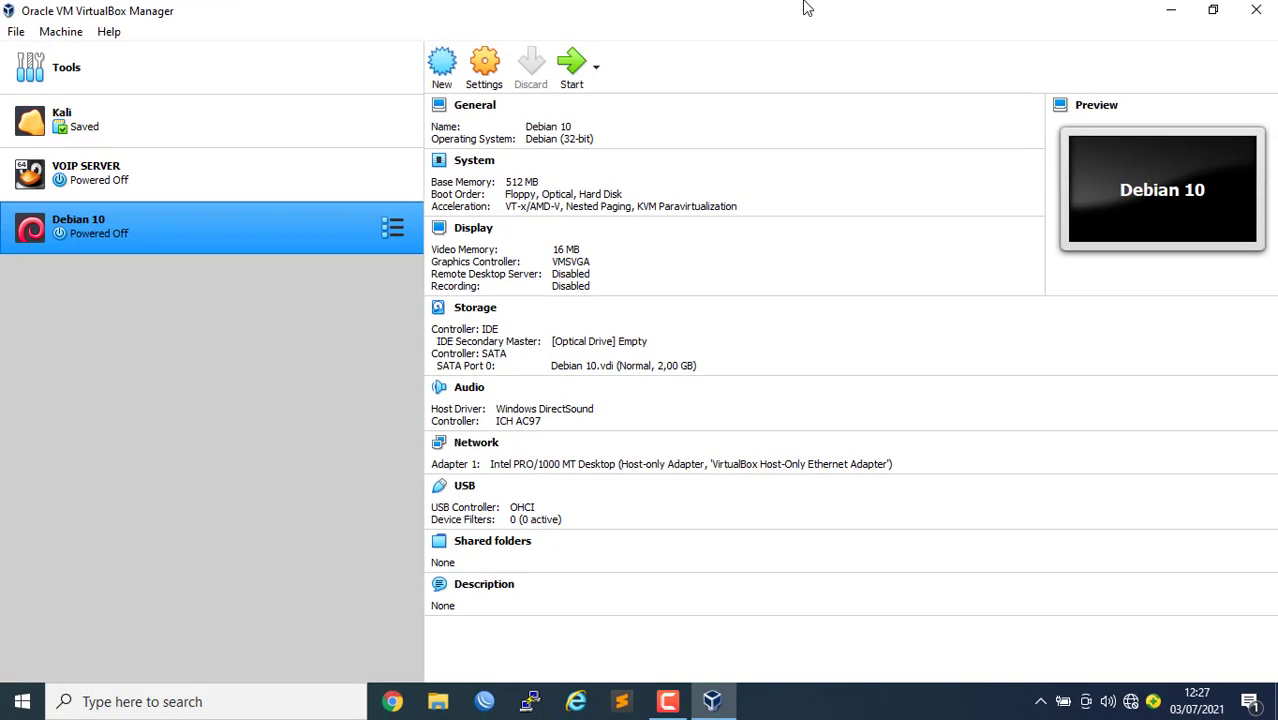